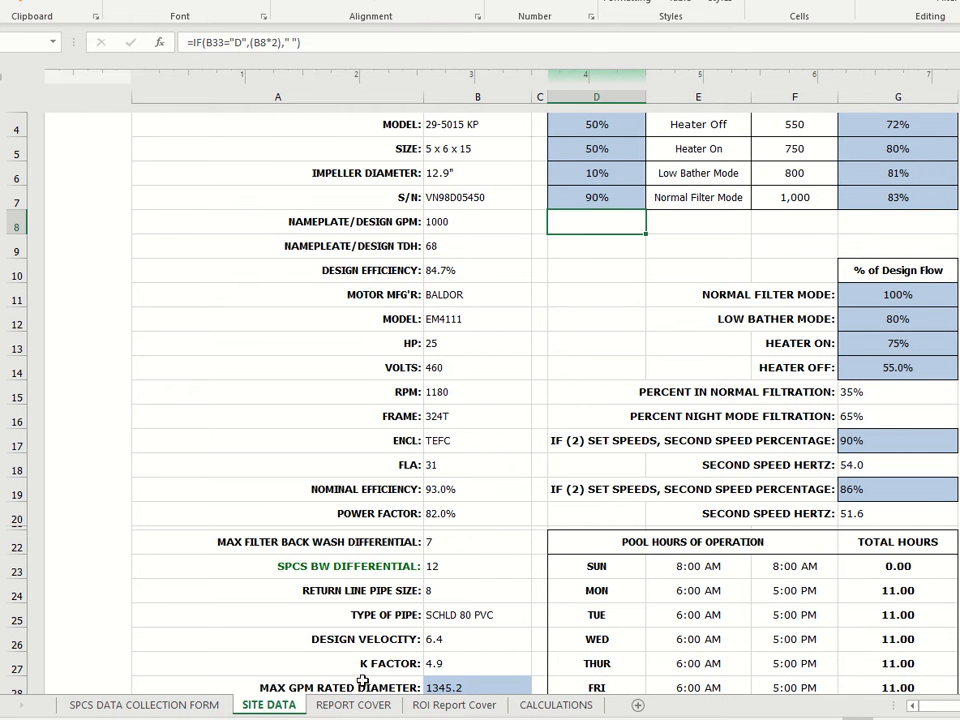
# Examine the CALCULATIONS sheet's energy profile for the normal, low bather and night mode sections.
pyautogui.click(557, 706)
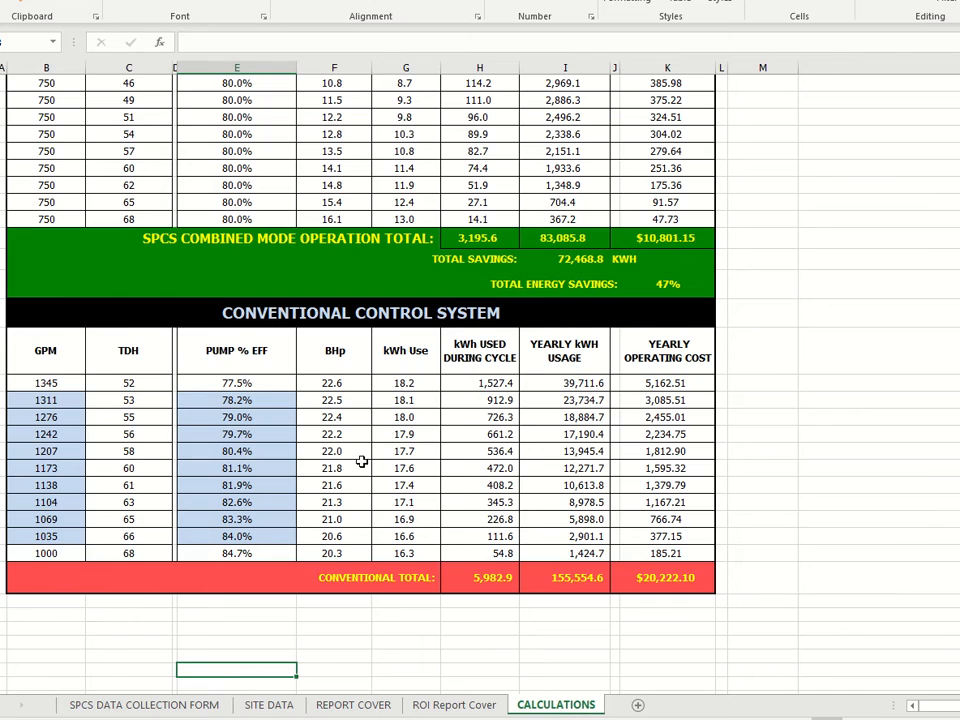
pyautogui.scroll(18, 361, 461)
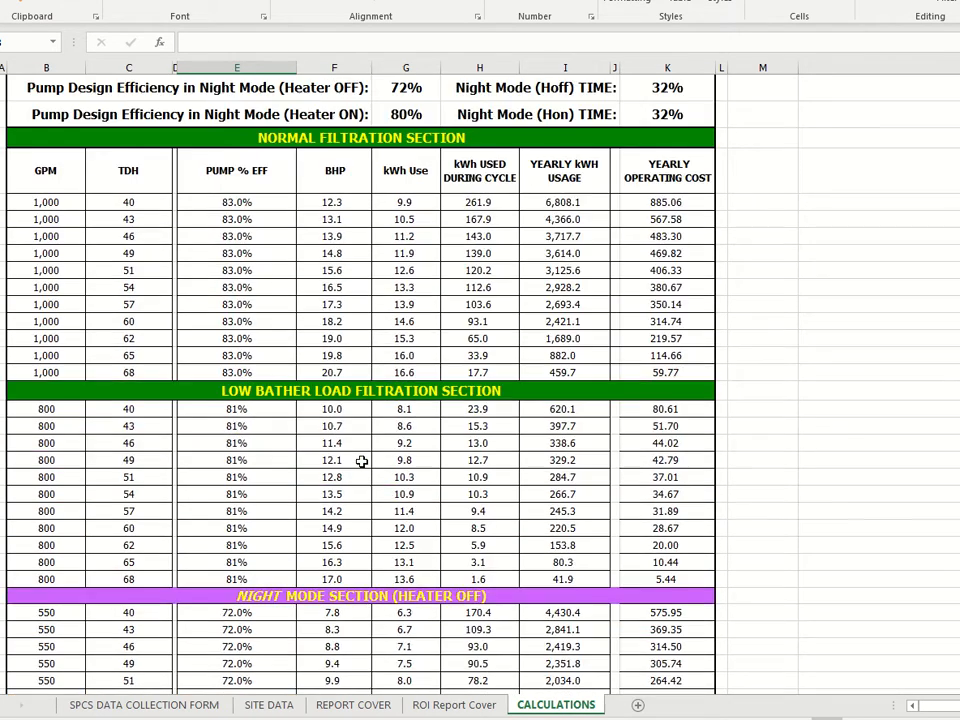
pyautogui.scroll(4, 361, 461)
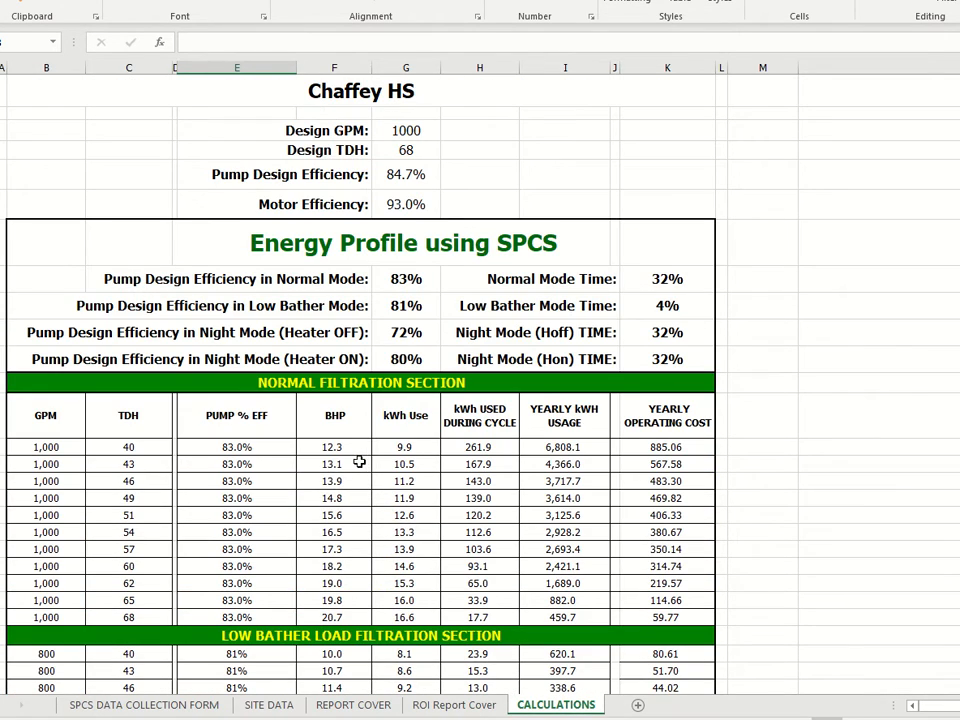
pyautogui.scroll(-1, 273, 447)
pyautogui.scroll(-3, 273, 447)
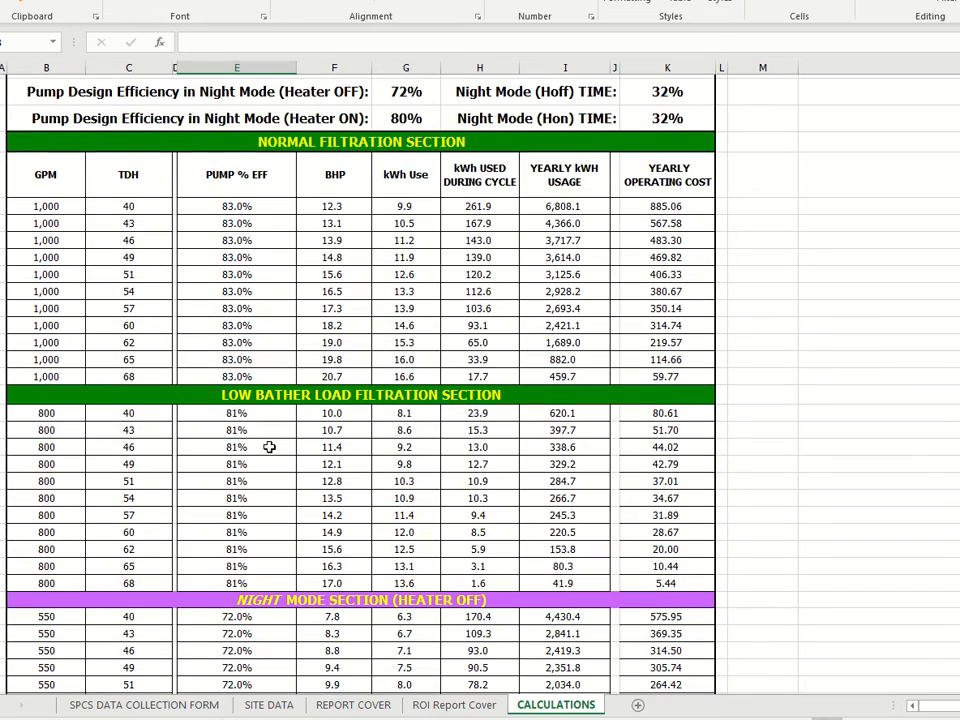
pyautogui.scroll(-6, 375, 362)
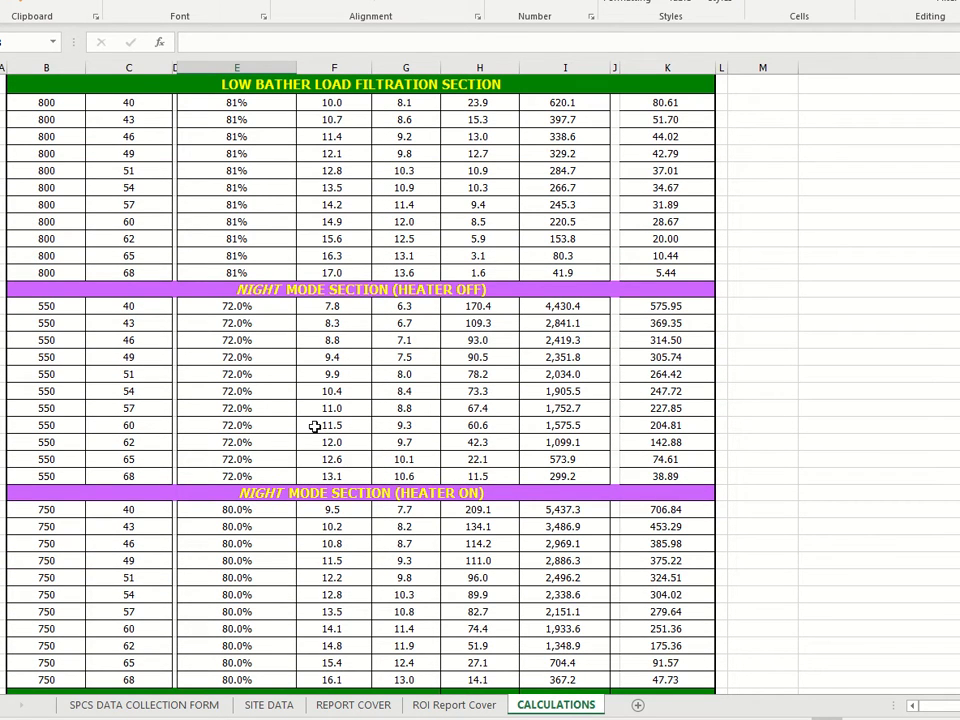
pyautogui.scroll(9, 342, 396)
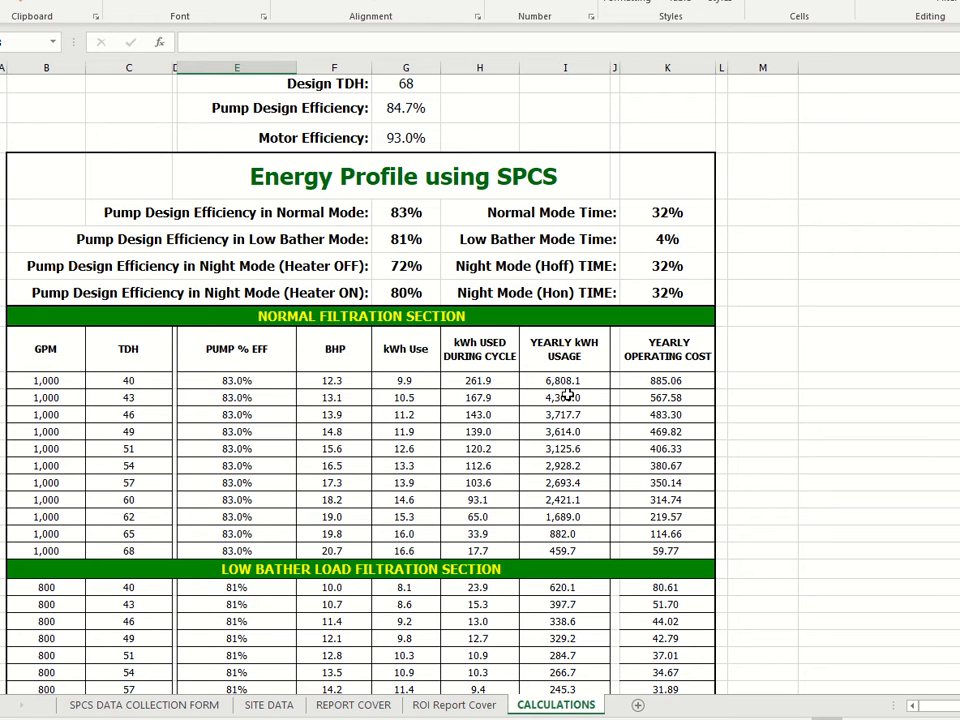
pyautogui.scroll(-7, 589, 386)
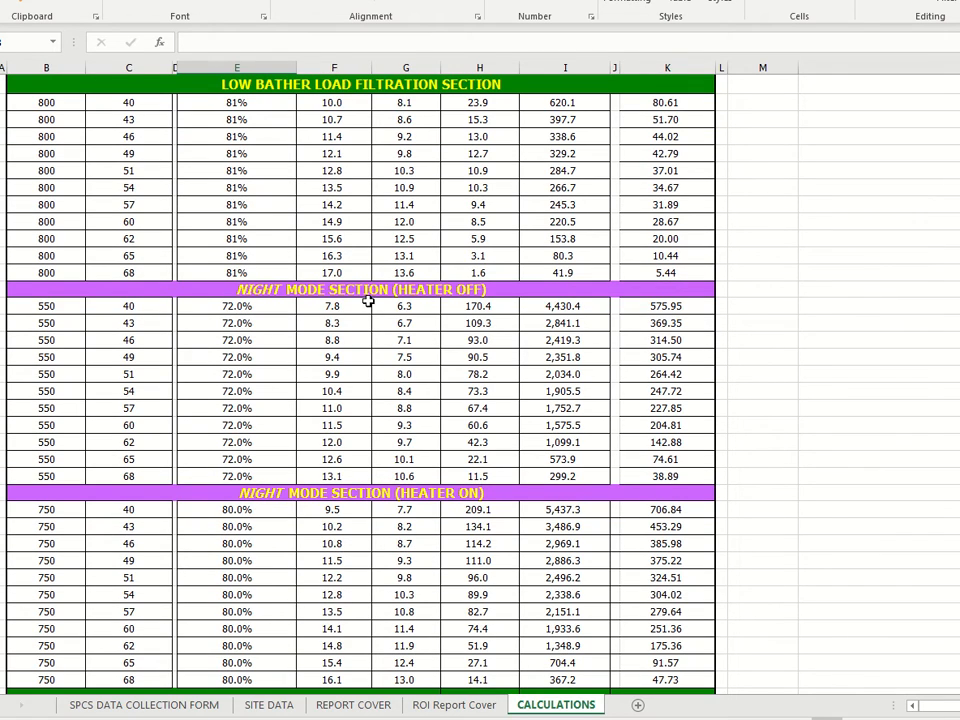
pyautogui.scroll(3, 360, 306)
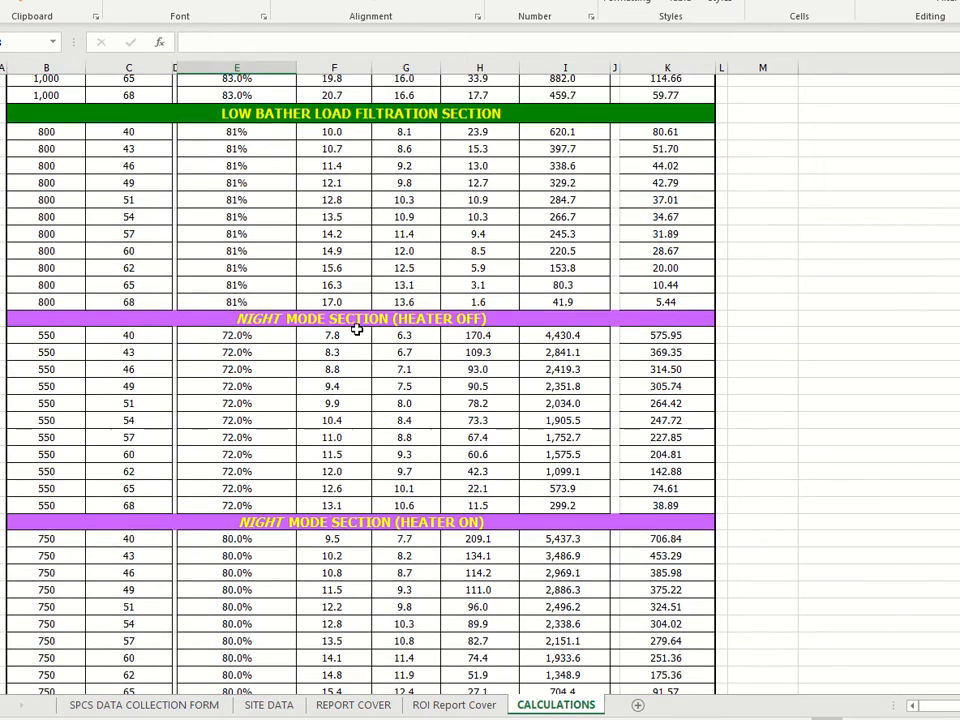
pyautogui.scroll(-2, 357, 329)
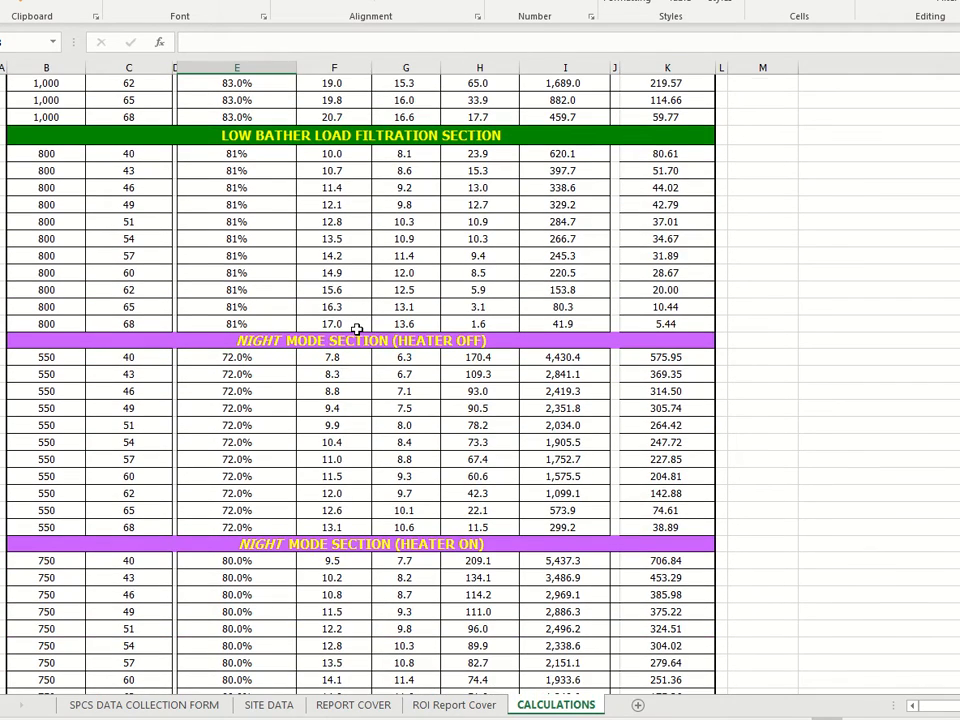
pyautogui.scroll(5, 357, 329)
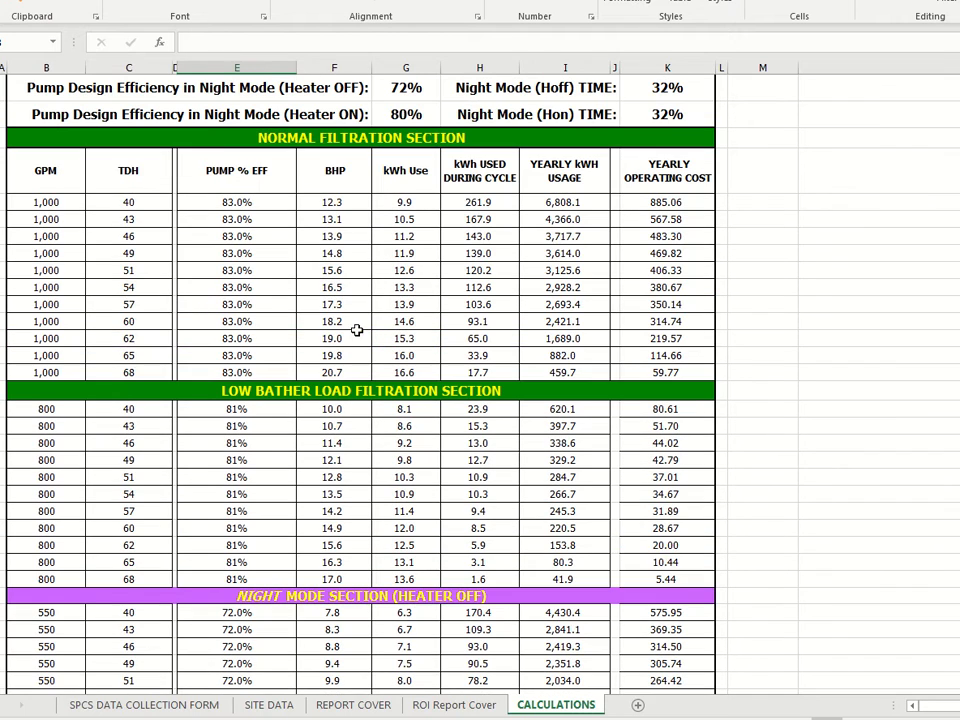
# On the SITE DATA sheet, set the percent of total time to 0% for Low Bather Mode and 100% for Normal Filter Mode.
pyautogui.click(268, 705)
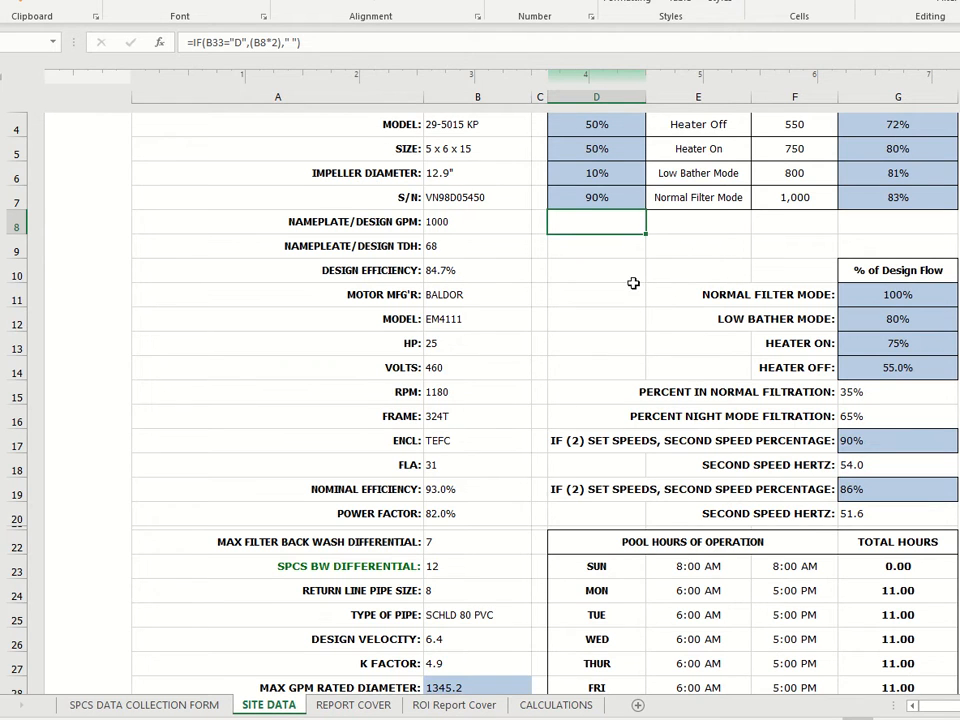
pyautogui.scroll(2, 633, 283)
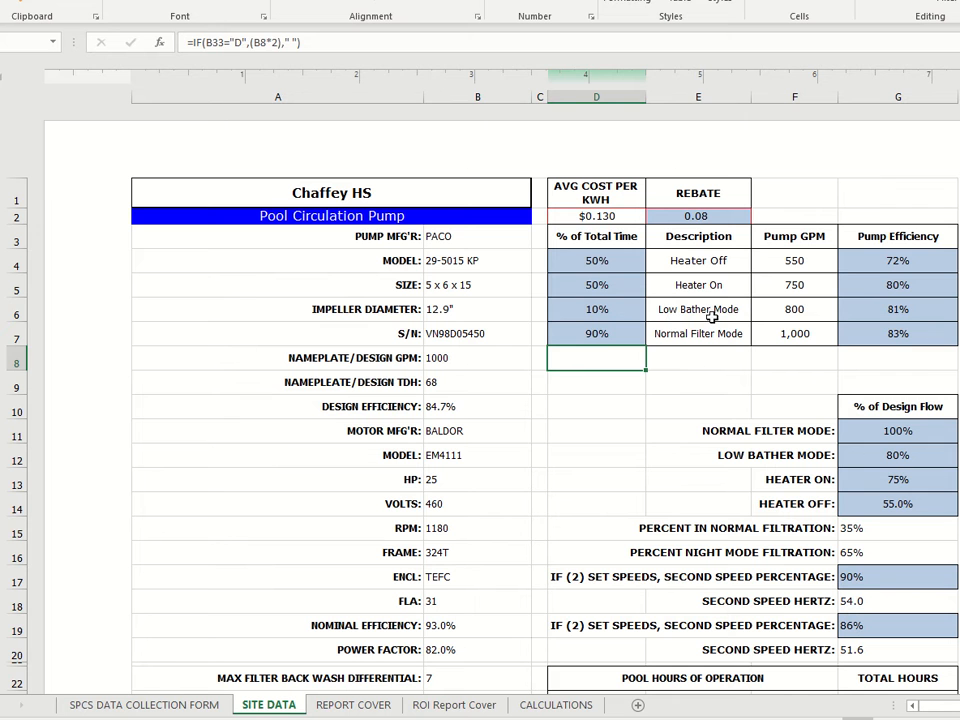
pyautogui.click(597, 311)
pyautogui.write('0')
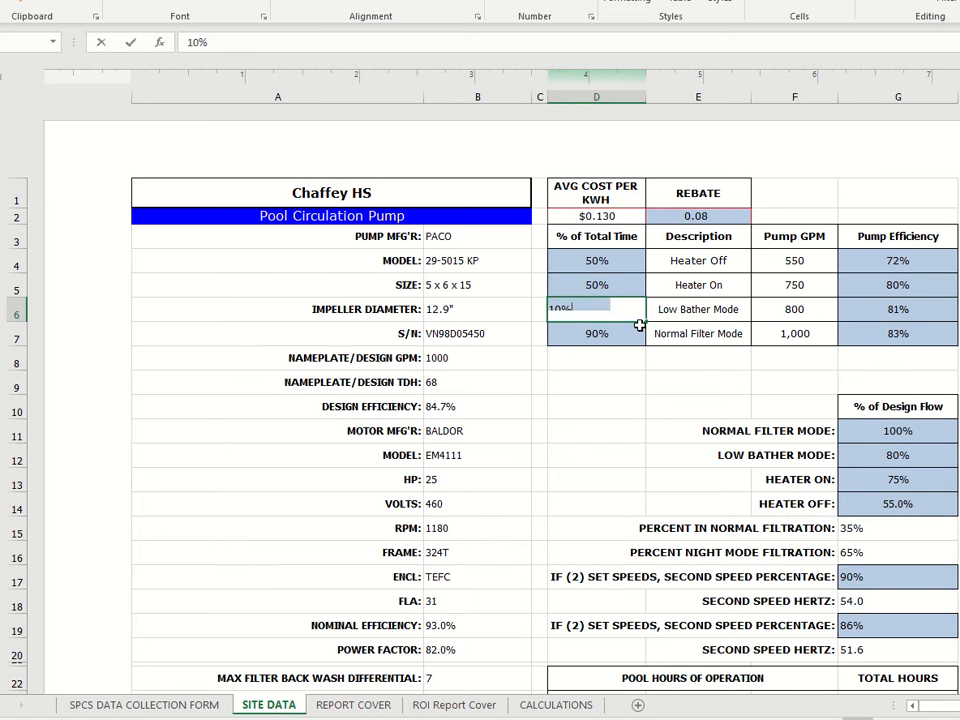
pyautogui.click(615, 339)
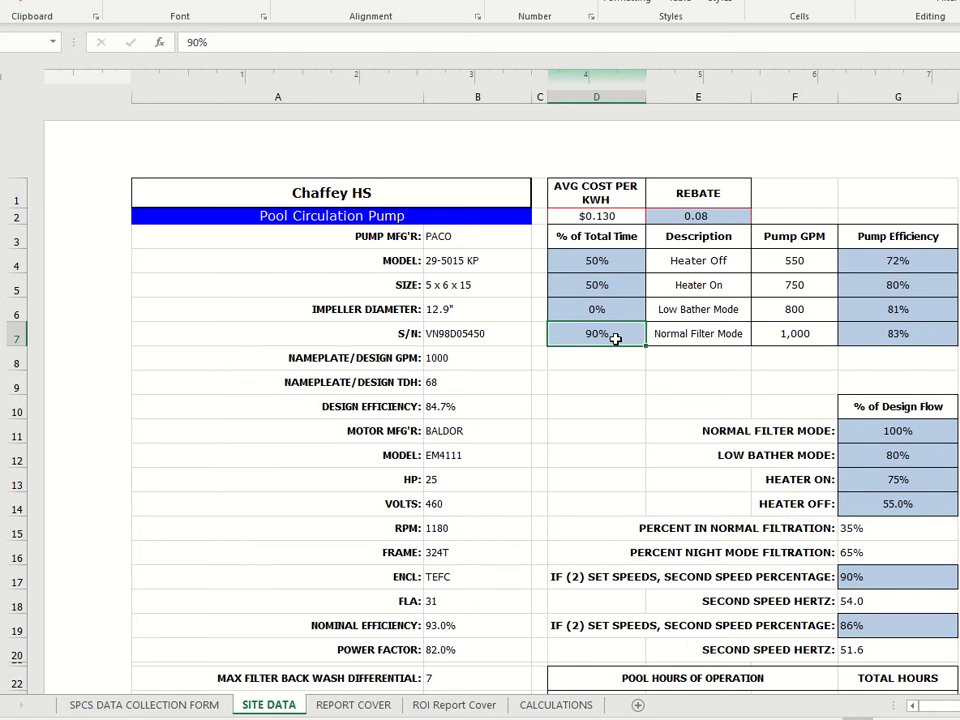
pyautogui.write('100')
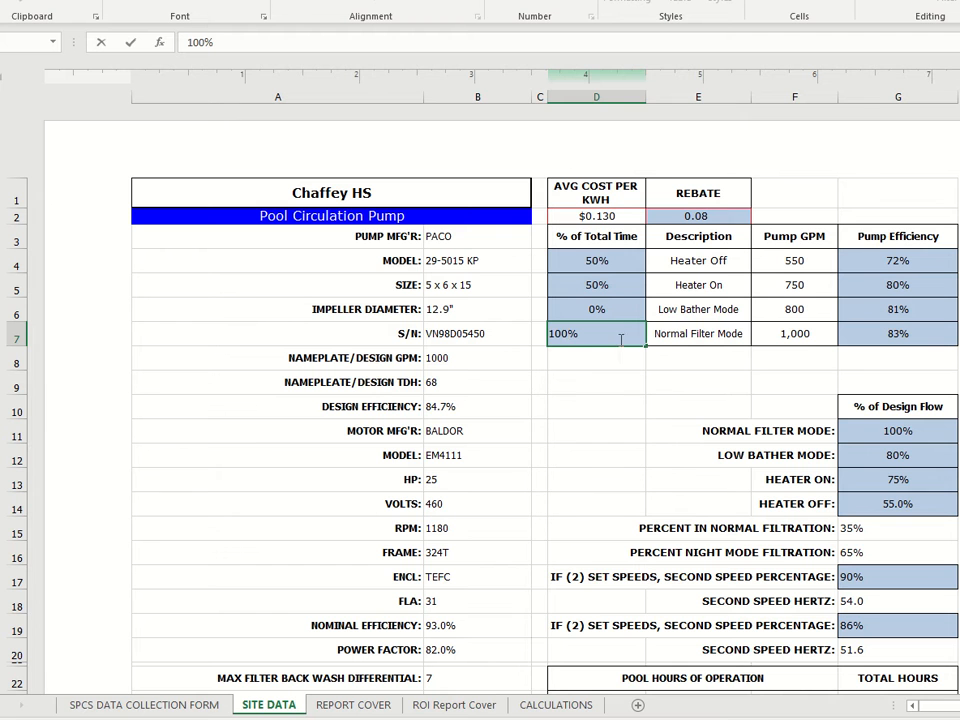
pyautogui.press('Return')
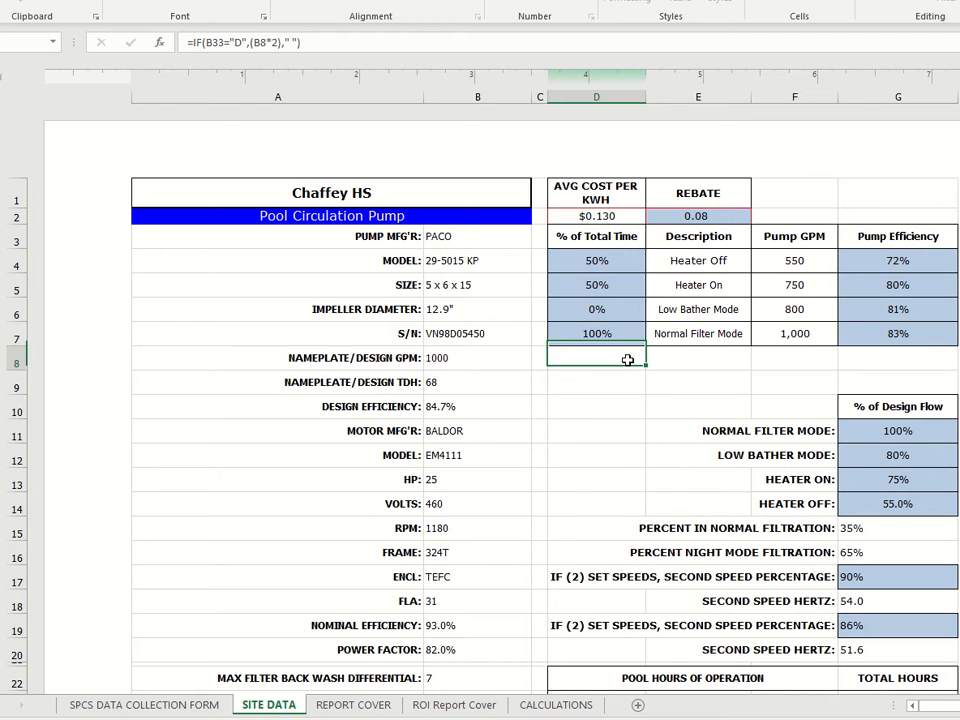
# Check the recalculated low bather section, SPCS combined total and conventional control system table on the CALCULATIONS sheet.
pyautogui.click(553, 705)
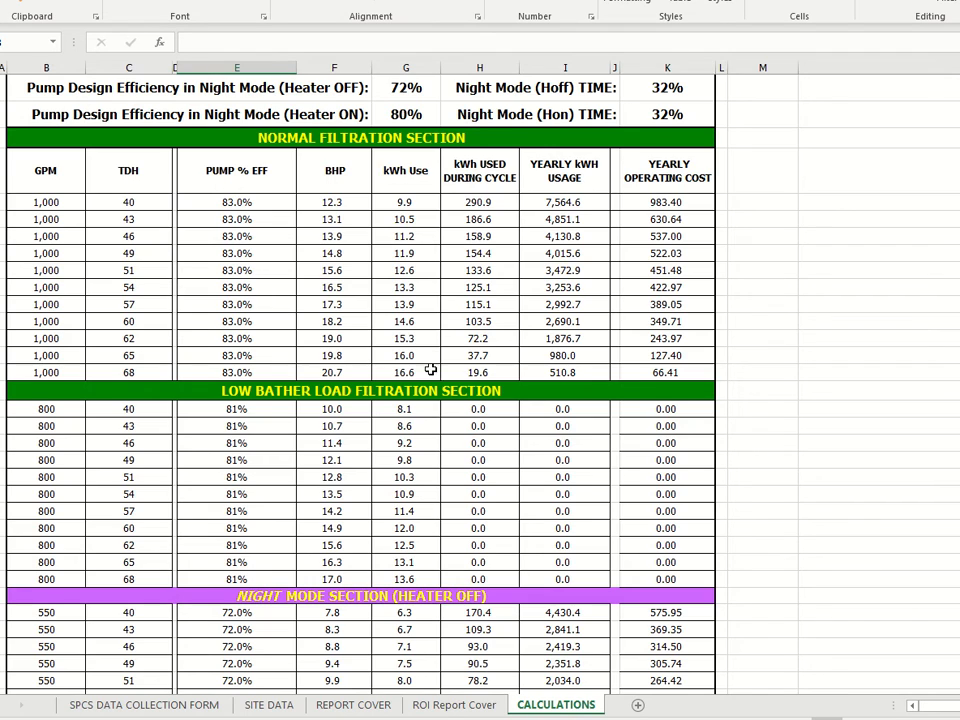
pyautogui.scroll(-5, 447, 315)
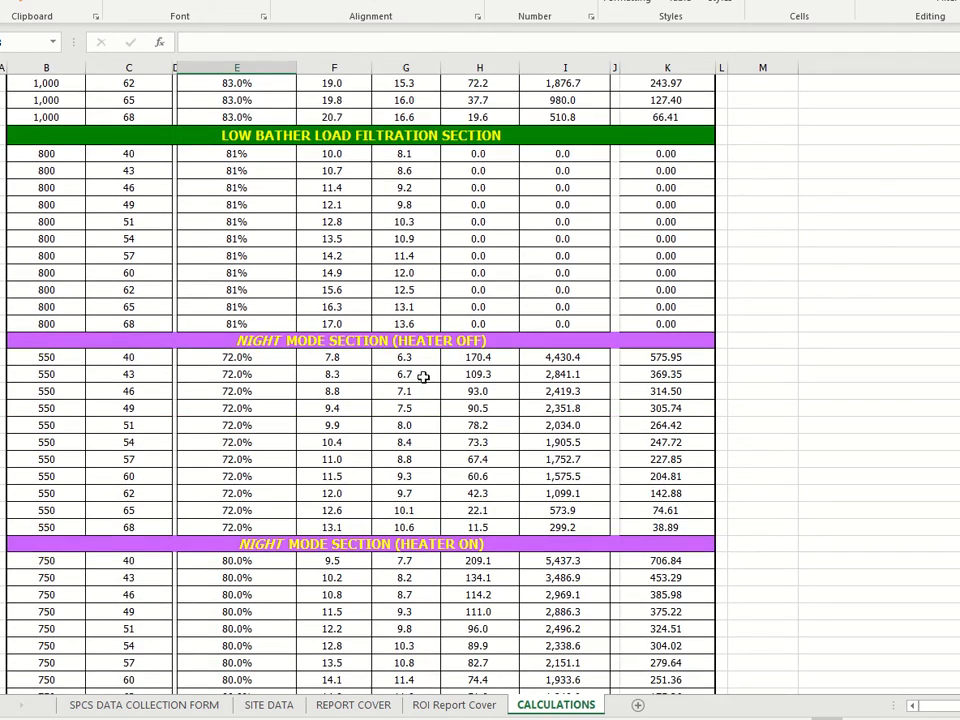
pyautogui.scroll(-7, 424, 391)
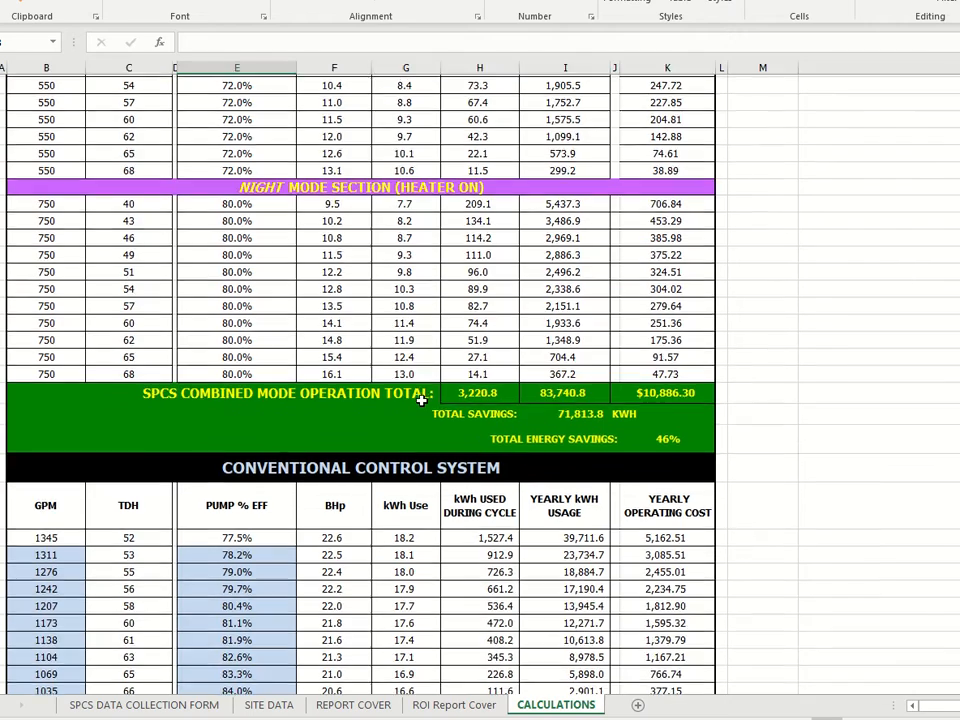
pyautogui.scroll(-1, 421, 385)
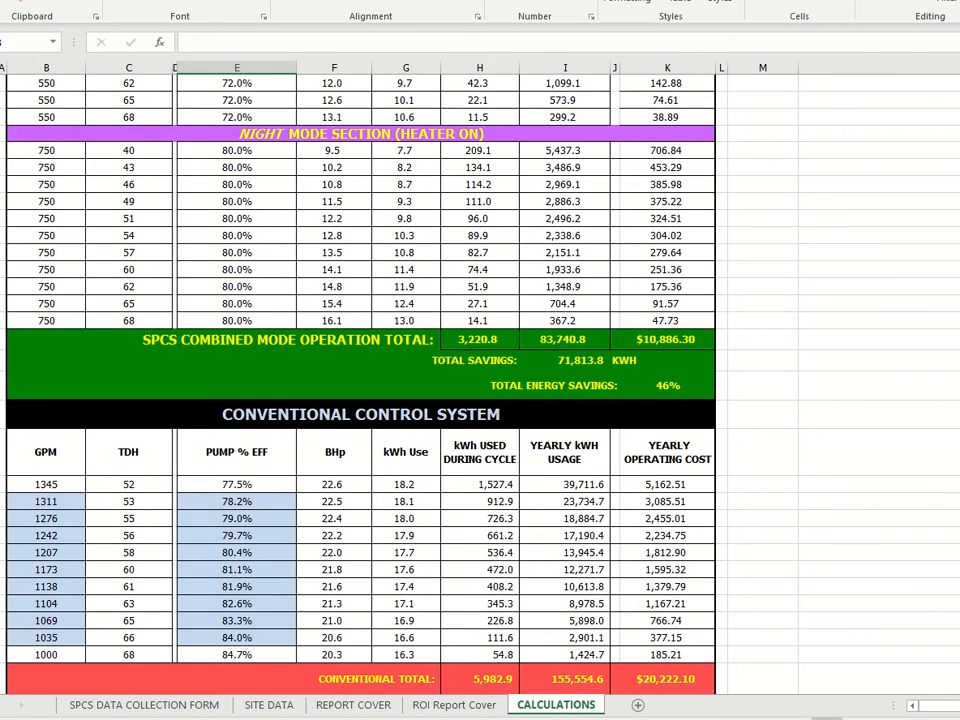
# Consult the flow and efficiency table in the Pump Performance Data PDF, then return to the CALCULATIONS sheet in Excel.
pyautogui.moveTo(329, 719)
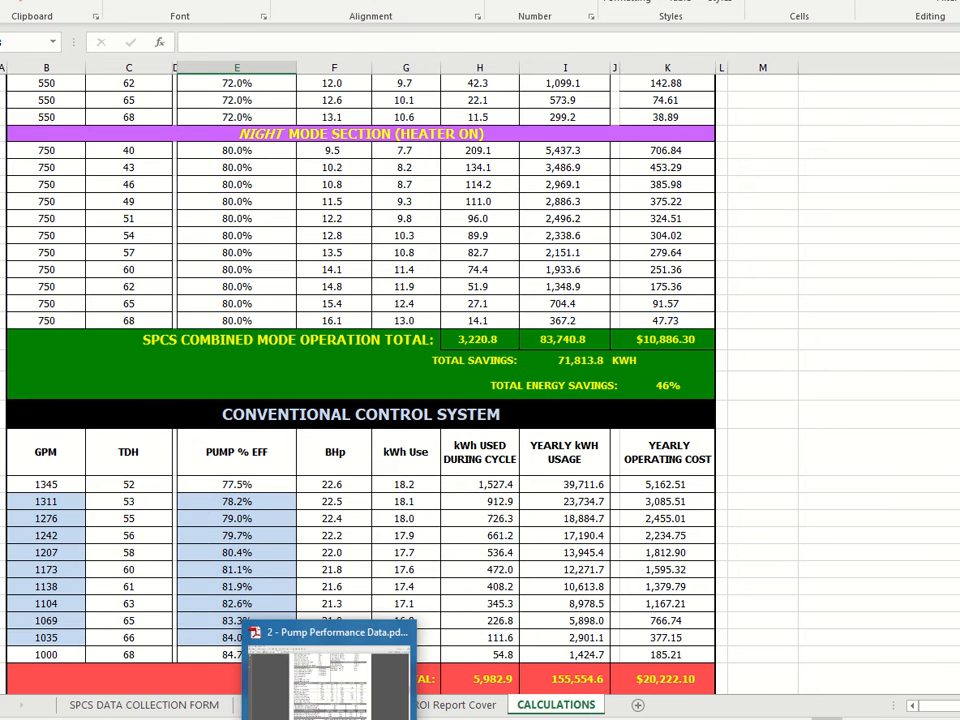
pyautogui.click(329, 685)
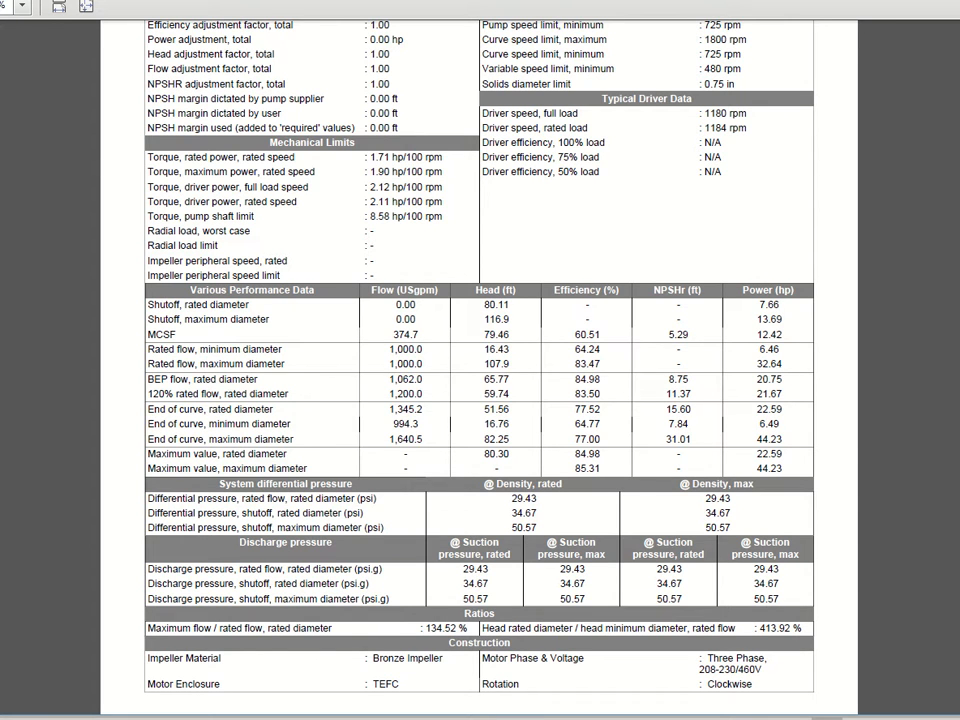
pyautogui.click(450, 680)
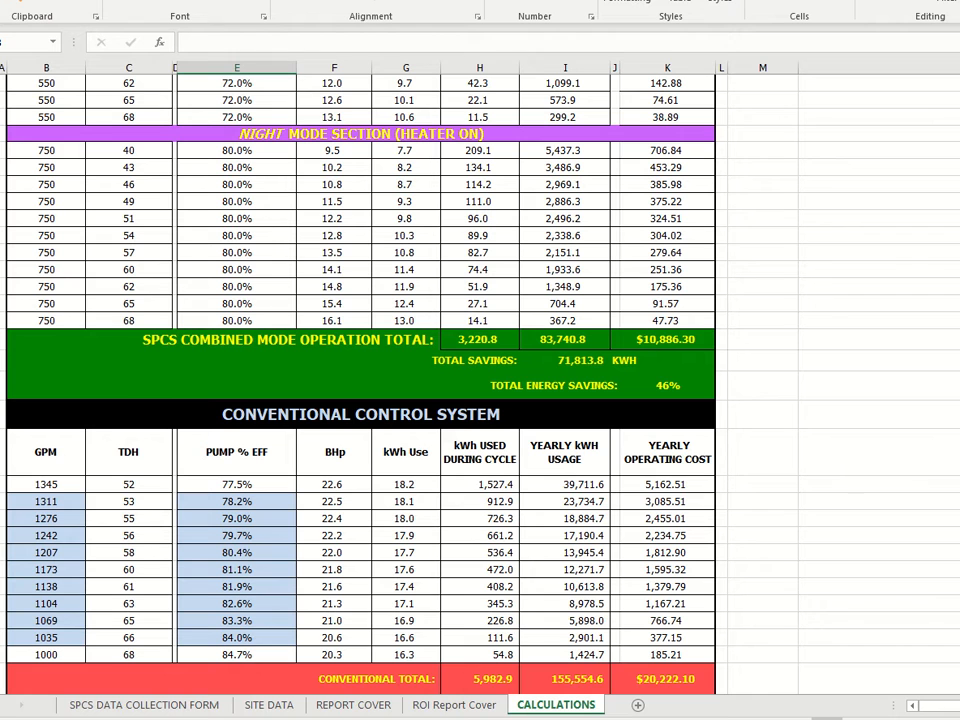
# In the conventional control system table, set the 1069 GPM row to 1062 GPM with a pump efficiency of 84.98%.
pyautogui.click(53, 621)
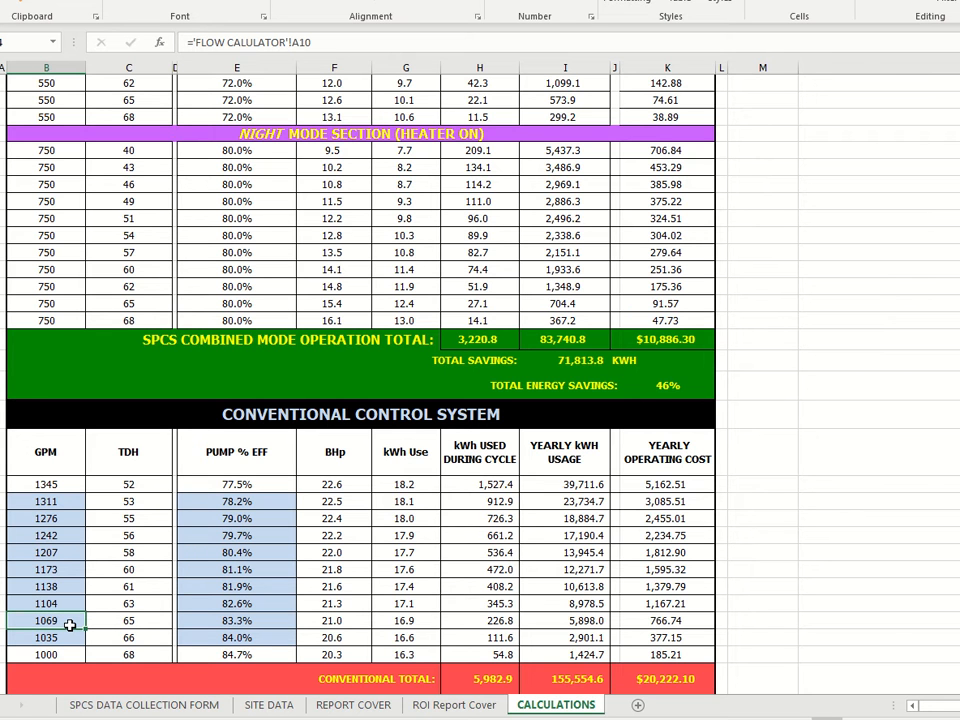
pyautogui.write('1062')
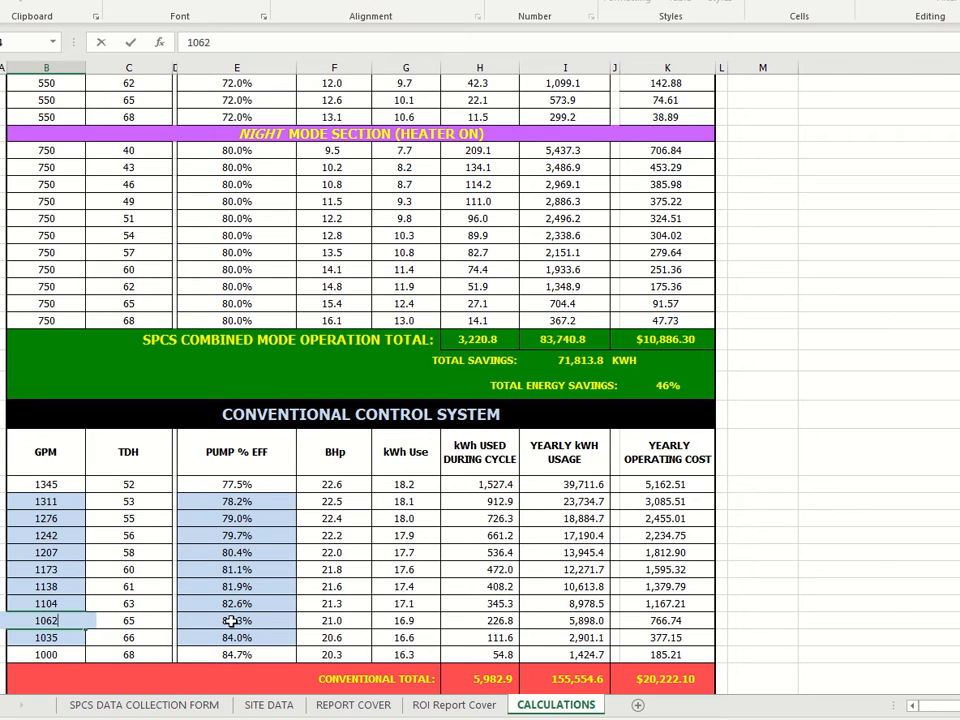
pyautogui.click(126, 620)
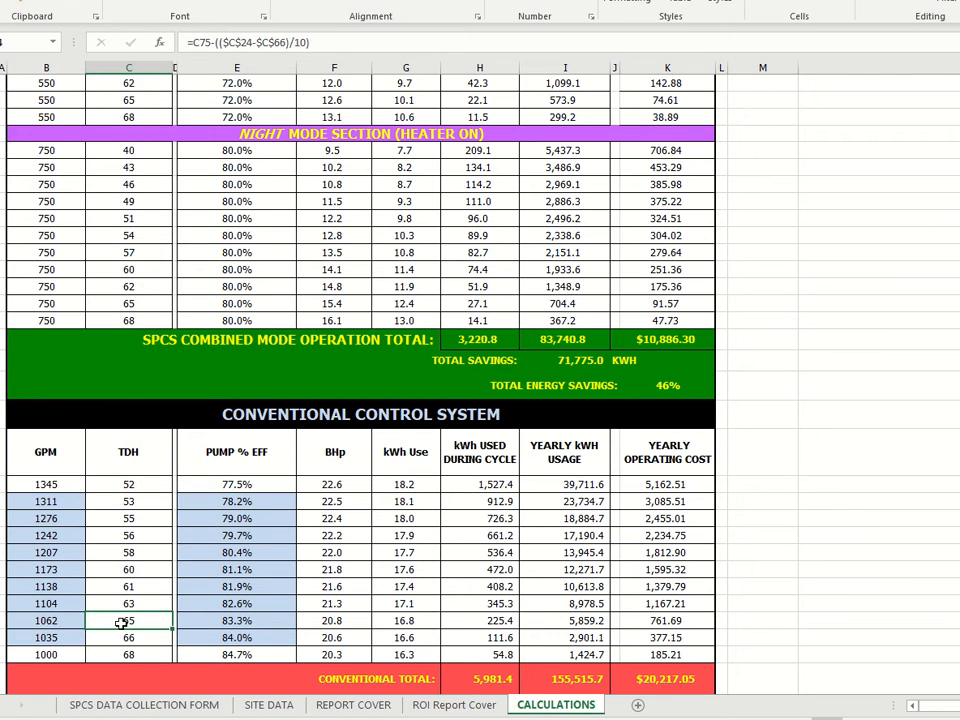
pyautogui.click(220, 625)
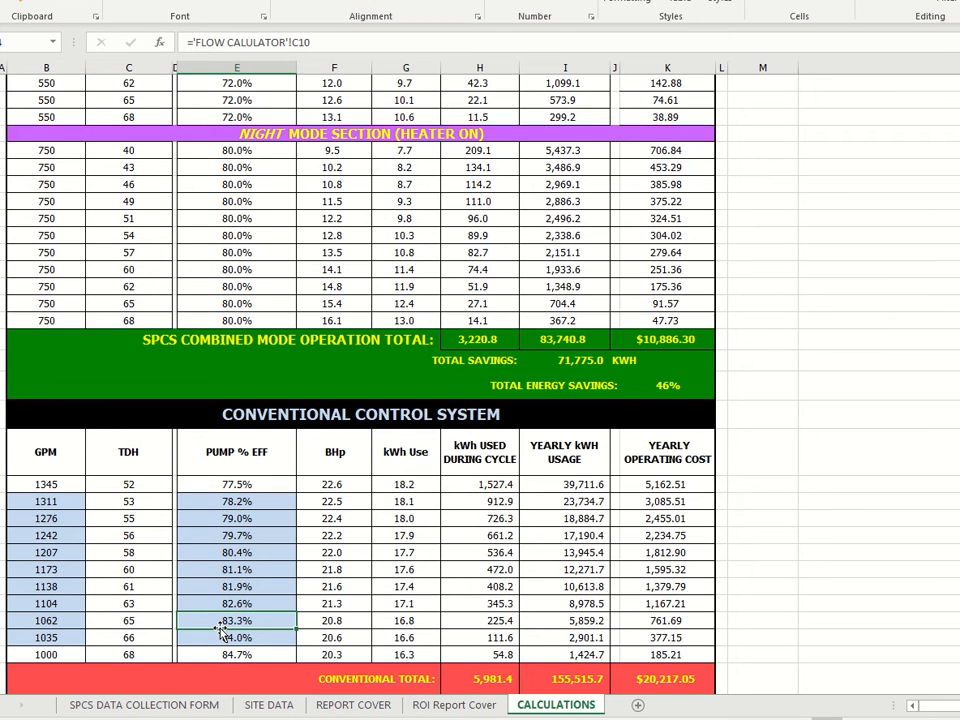
pyautogui.write('84.98')
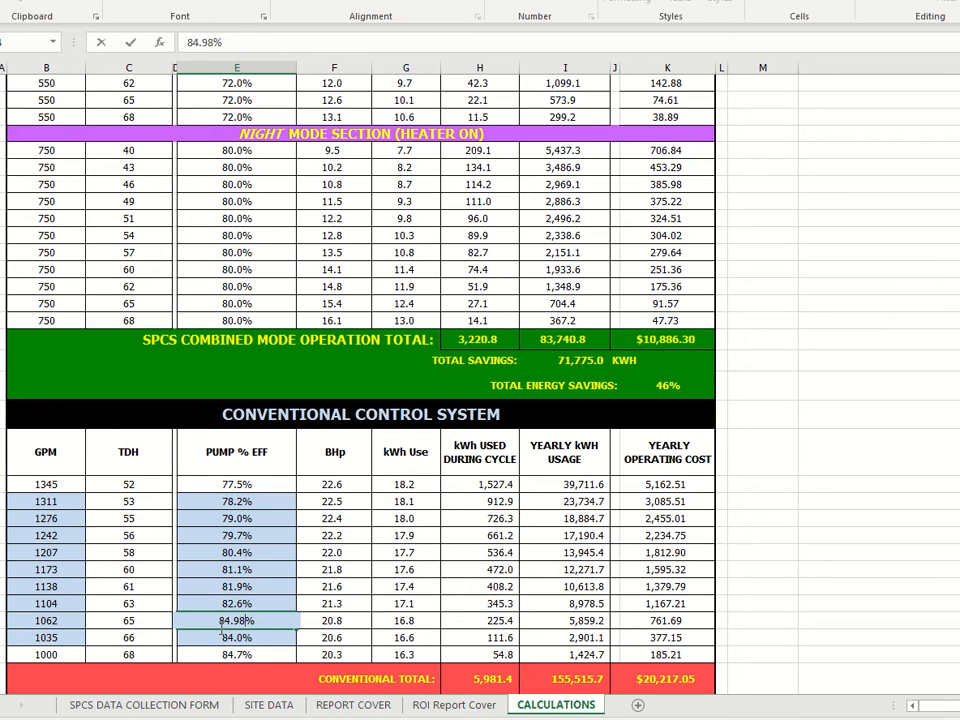
# Set the pump efficiency of the 1035 GPM row in the conventional table to 84.8%.
pyautogui.click(42, 638)
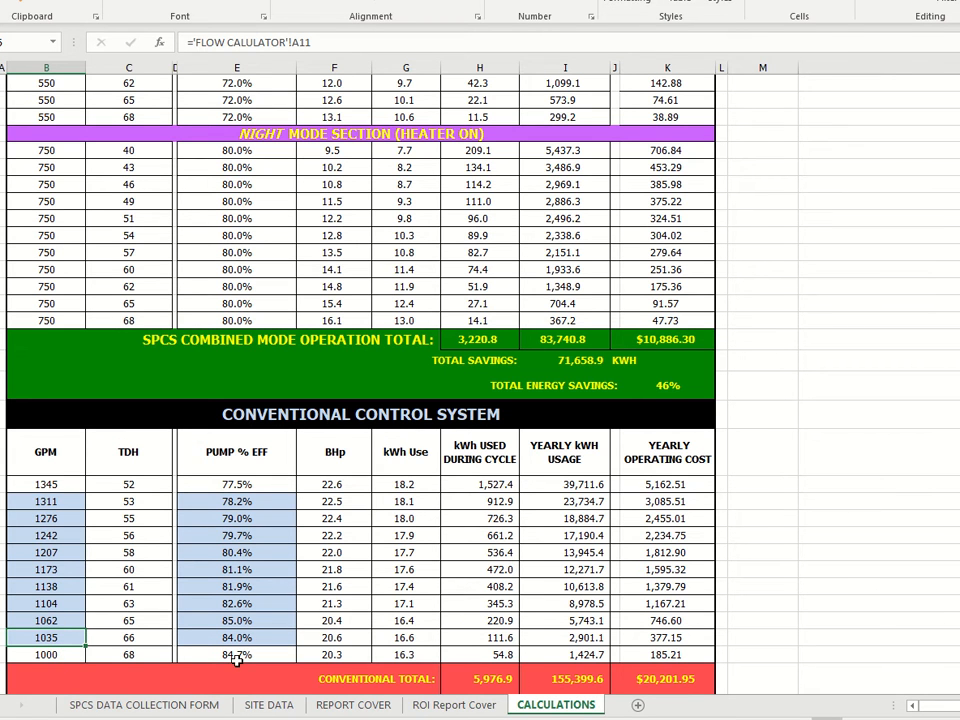
pyautogui.click(228, 638)
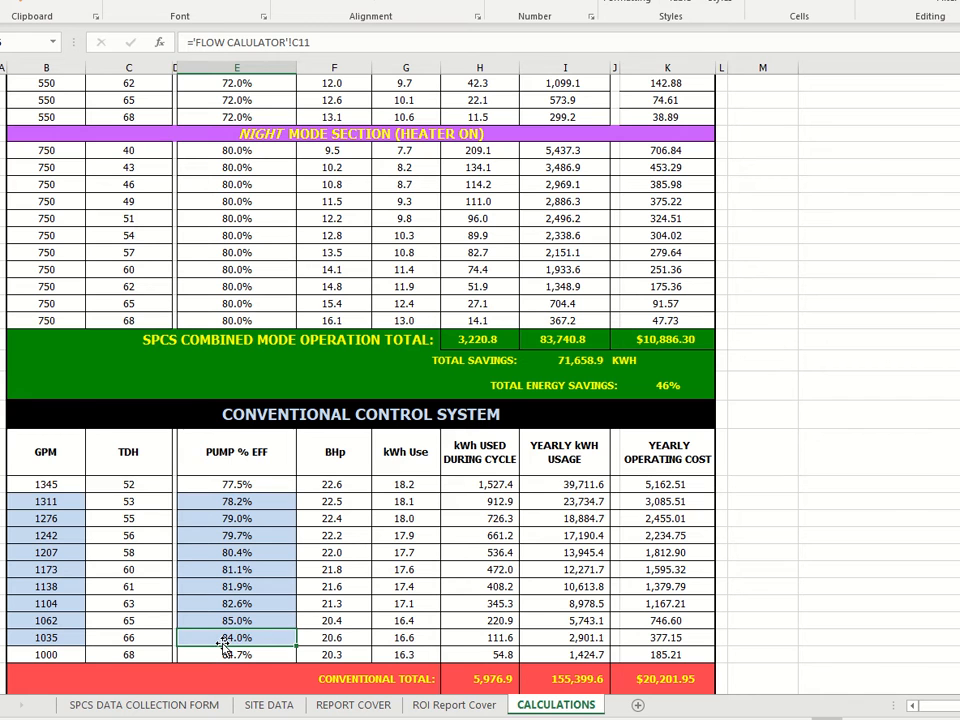
pyautogui.doubleClick(226, 640)
pyautogui.write('84%')
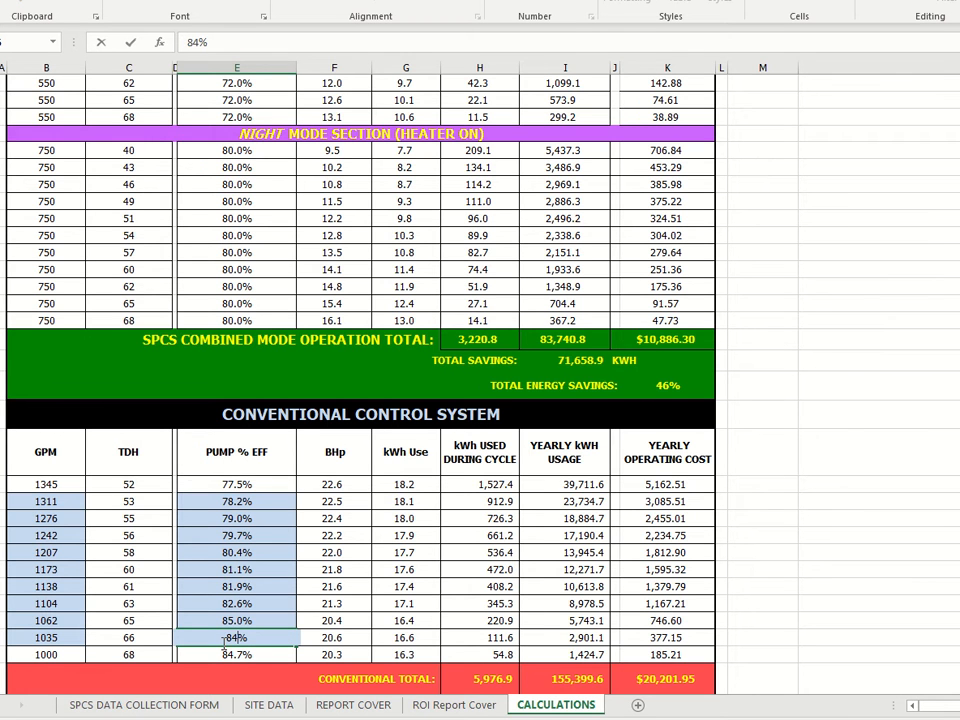
pyautogui.write('.9')
pyautogui.press('BackSpace')
pyautogui.write('8')
pyautogui.click(49, 638)
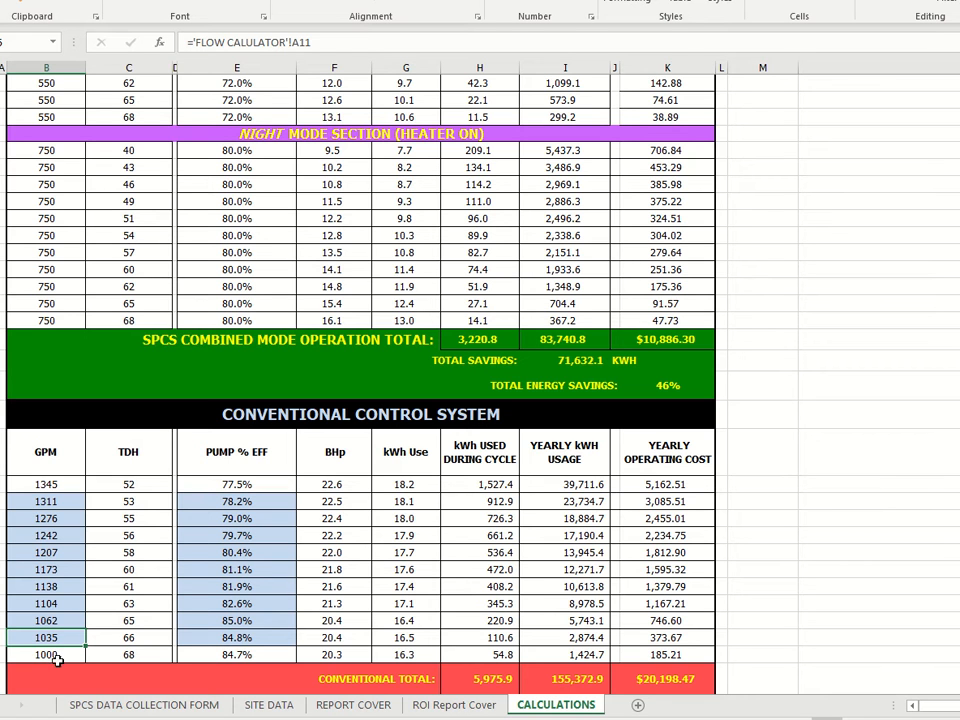
# In the conventional control system table, set the 1173 GPM row to 1200 GPM with a pump efficiency of 83.5%.
pyautogui.click(66, 621)
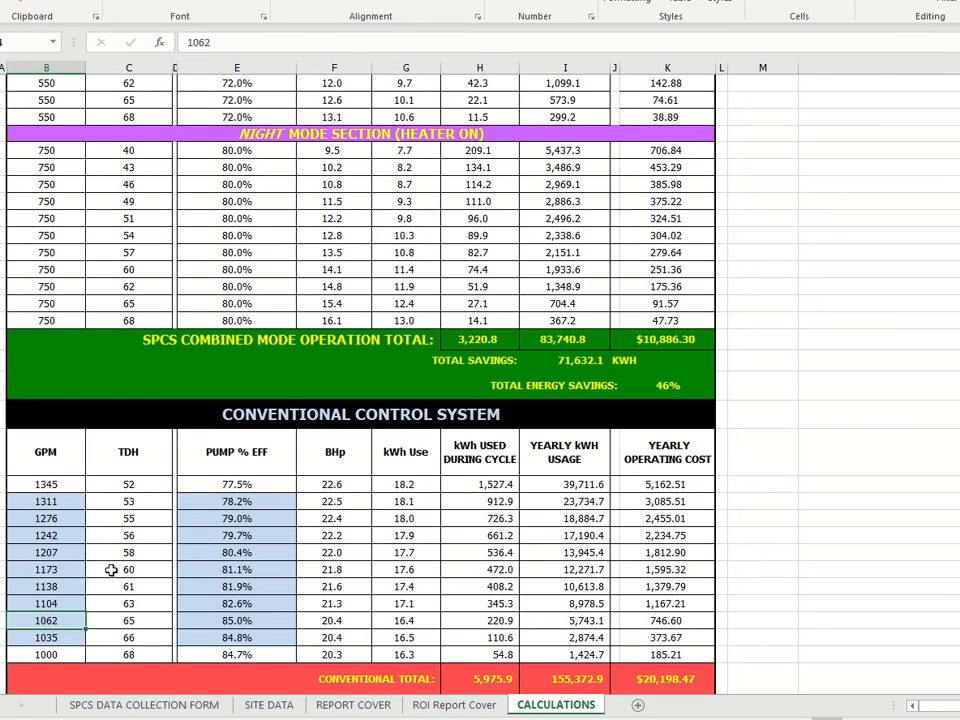
pyautogui.click(56, 569)
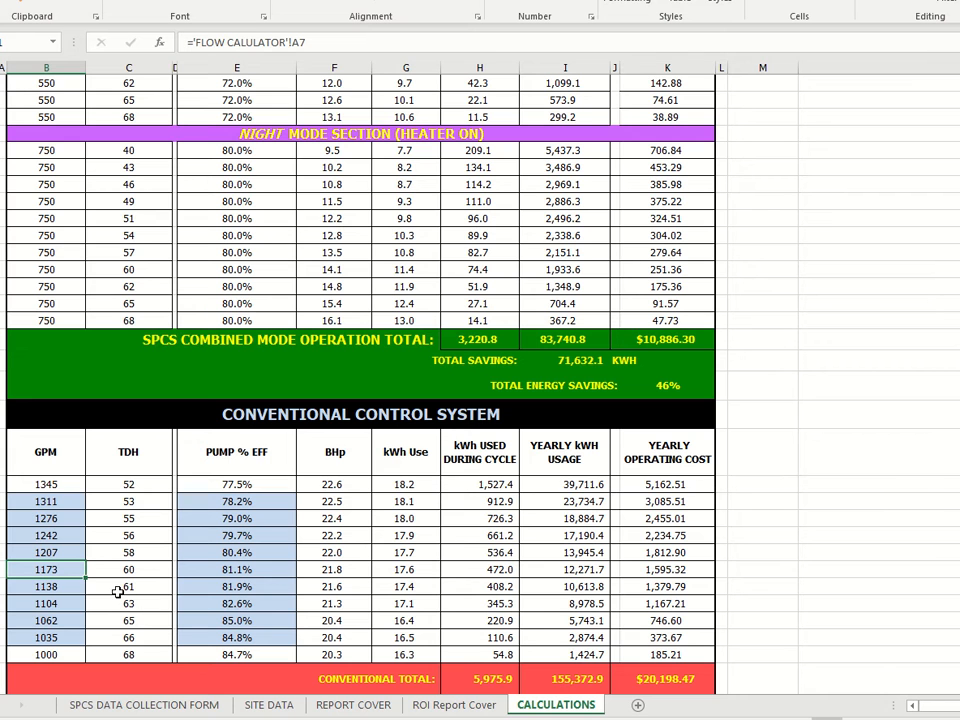
pyautogui.write('1200')
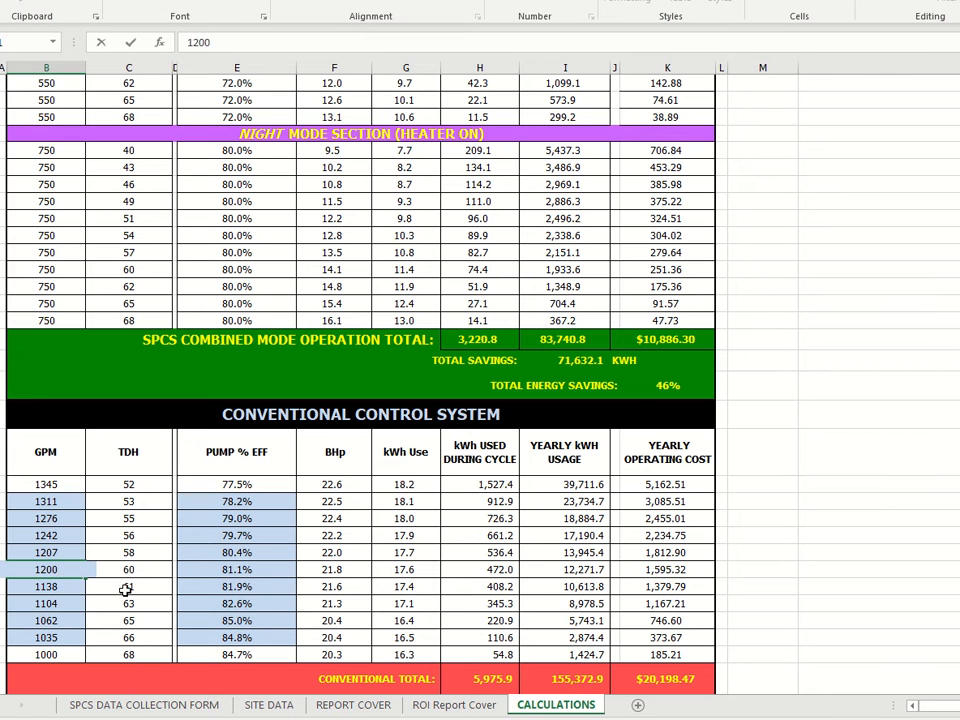
pyautogui.click(252, 569)
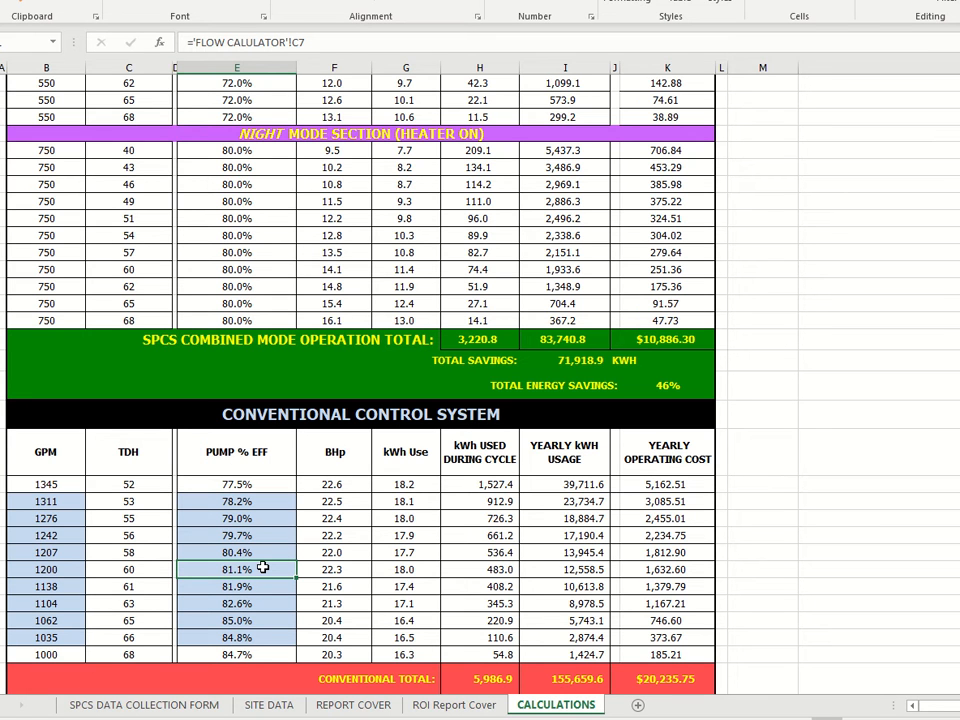
pyautogui.write('83.5')
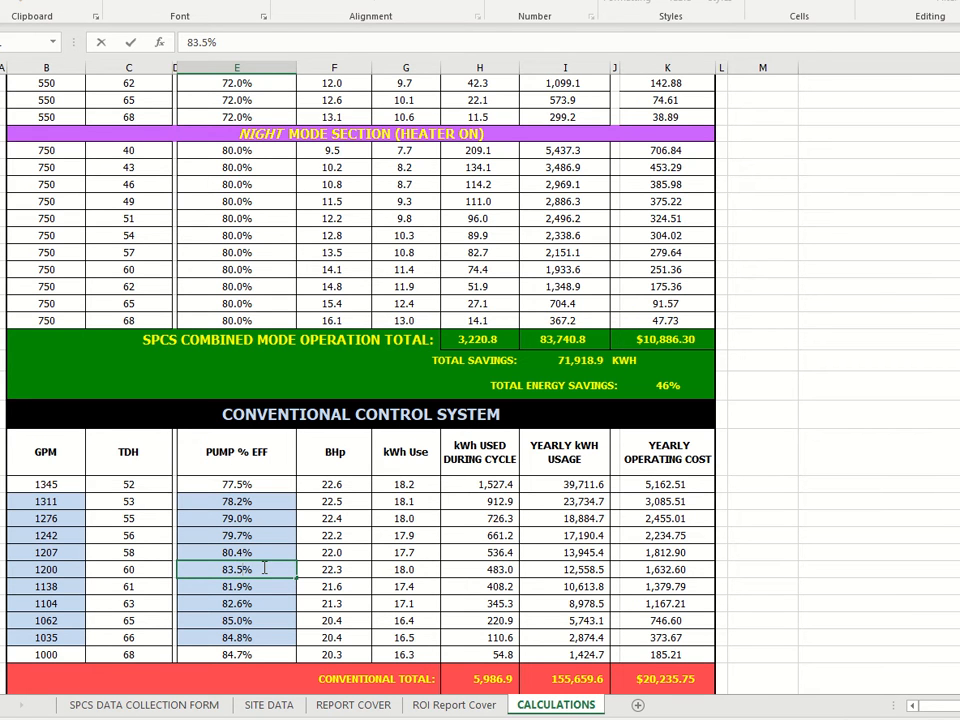
pyautogui.click(75, 585)
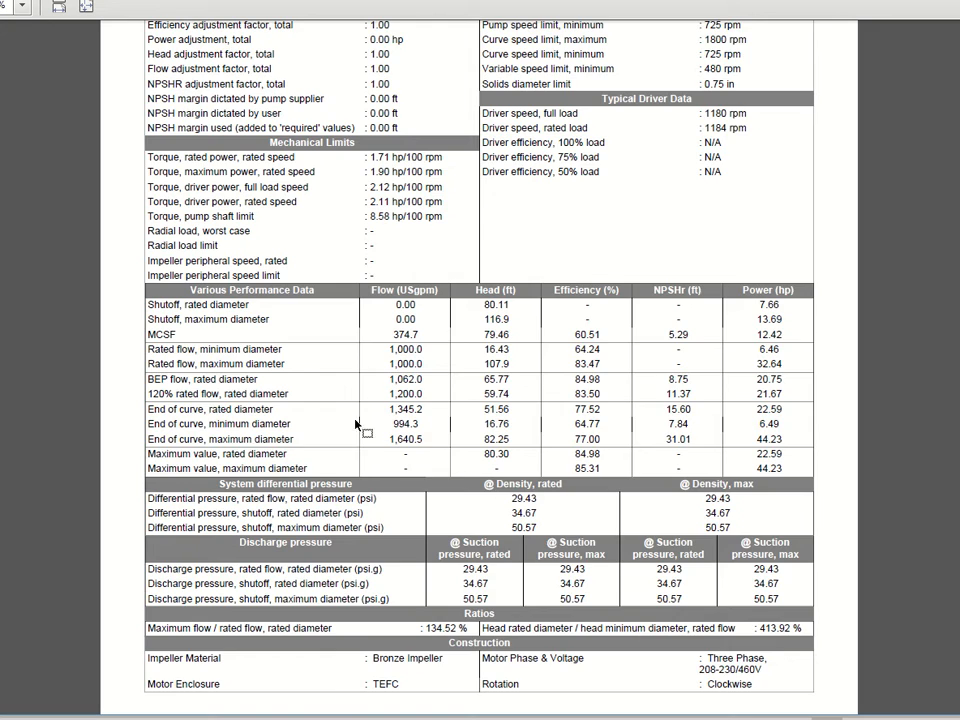
# Check the pump curve in the performance data PDF, then in Excel set the four conventional GPM values below 1345 to 1316, 1287, 1258 and 1258.
pyautogui.scroll(15, 355, 425)
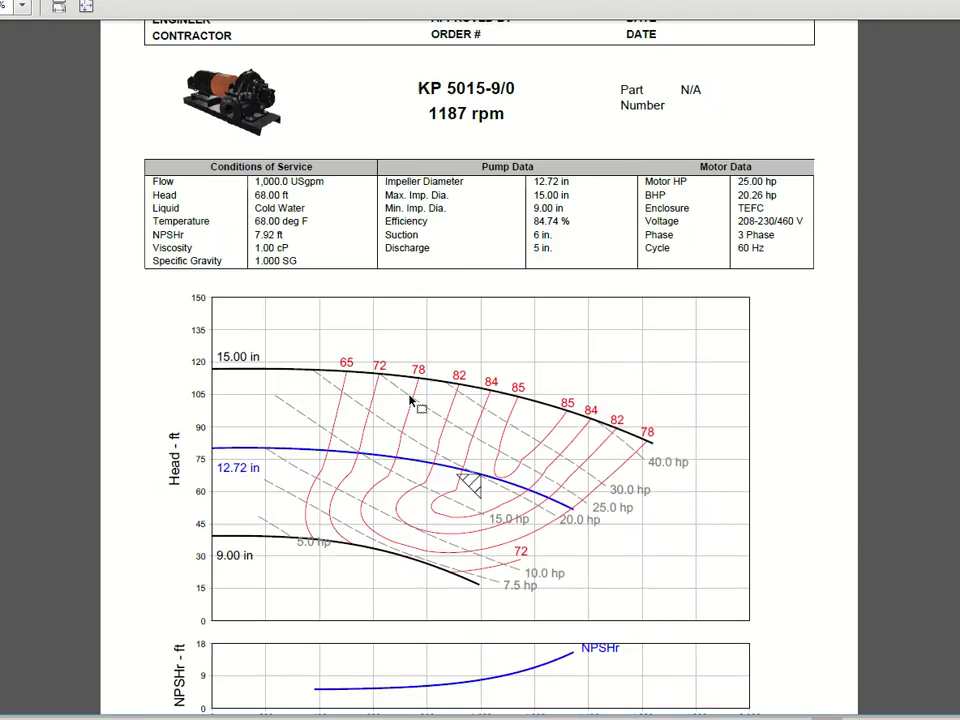
pyautogui.scroll(-2, 410, 400)
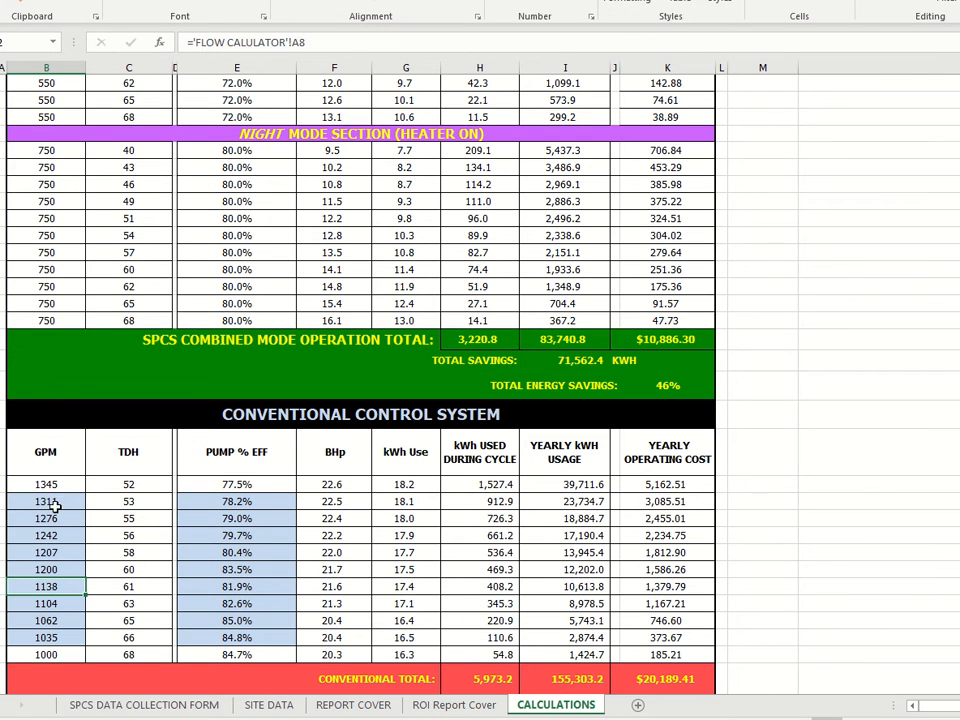
pyautogui.keyDown('ctrl'); pyautogui.click(59, 502); pyautogui.keyUp('ctrl')
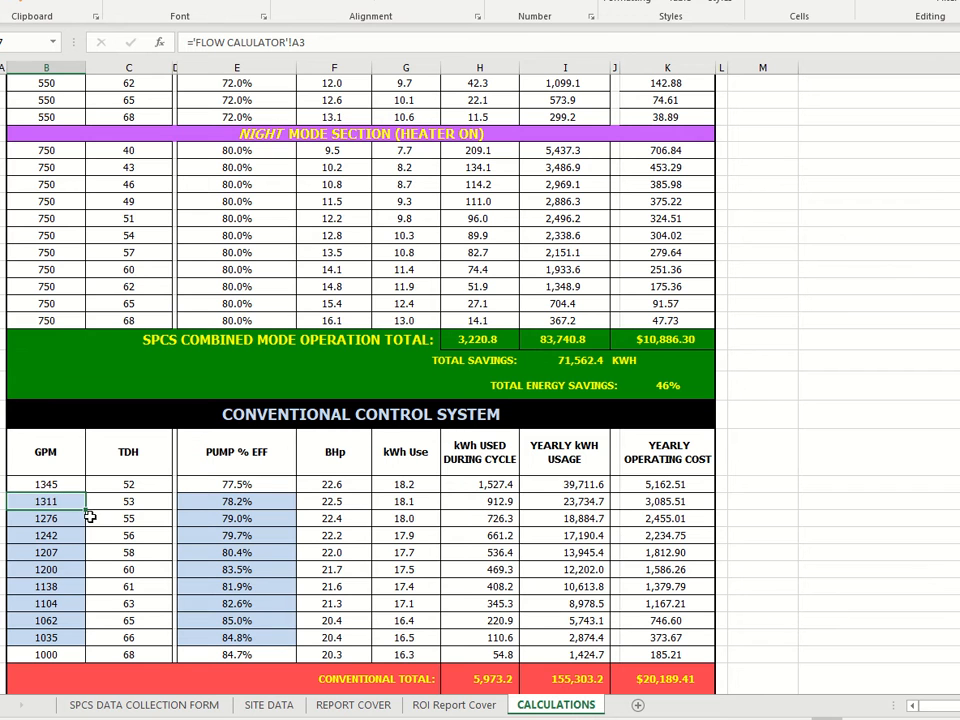
pyautogui.write('13')
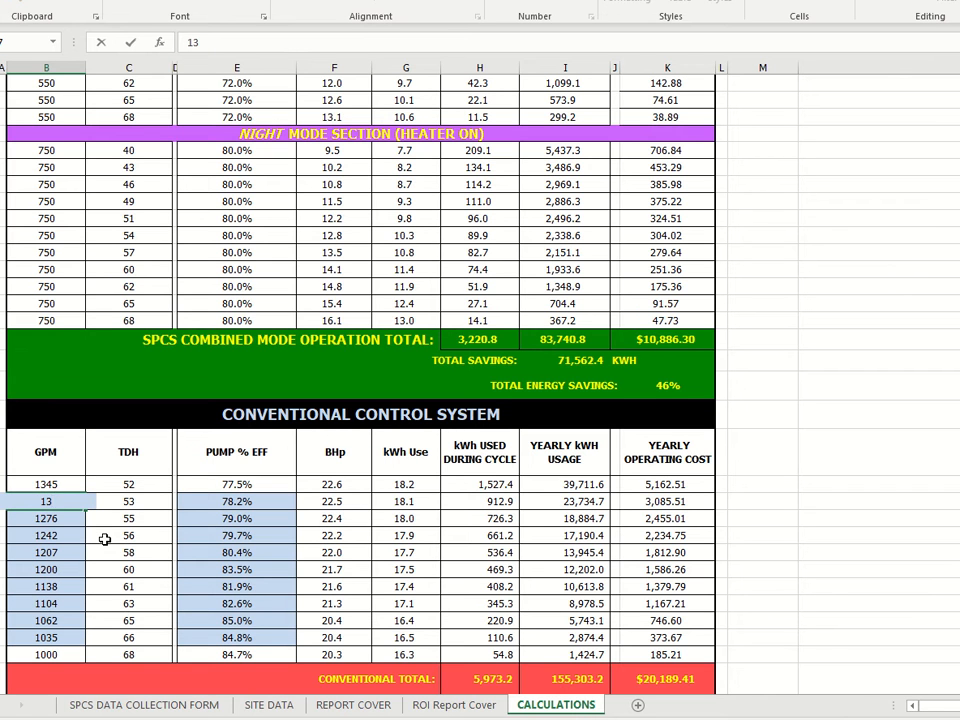
pyautogui.write('16')
pyautogui.press('Return')
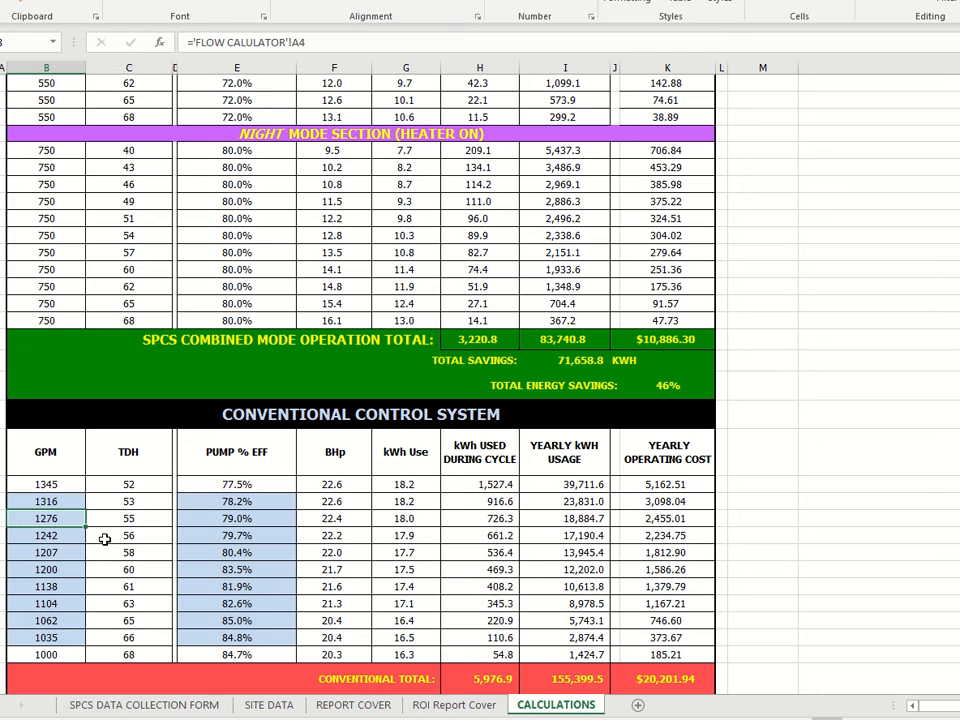
pyautogui.write('1287')
pyautogui.press('Return')
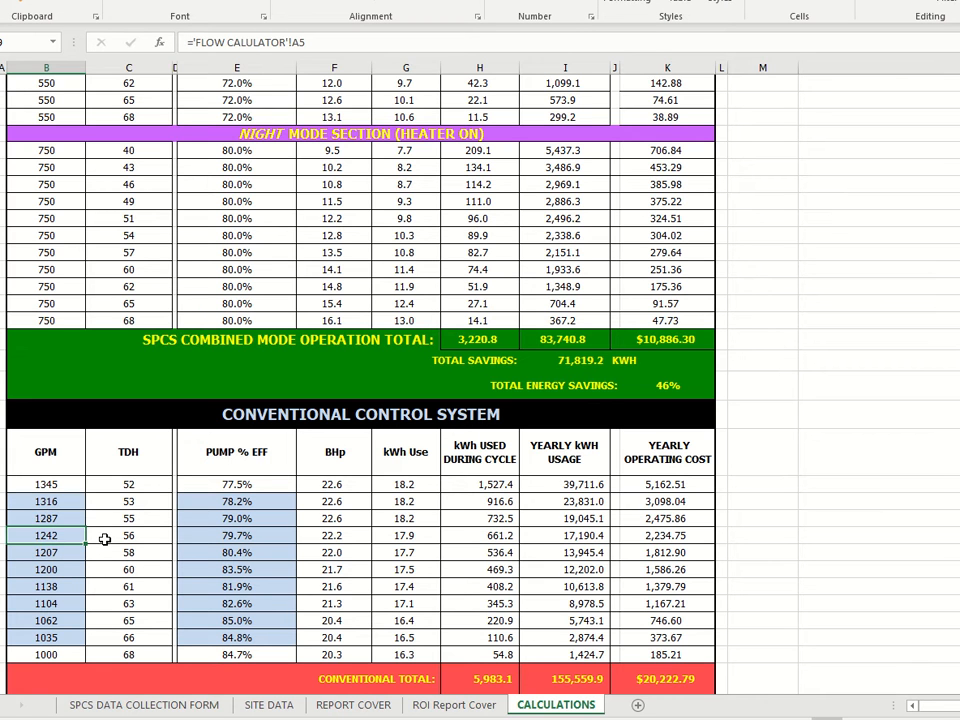
pyautogui.write('1258')
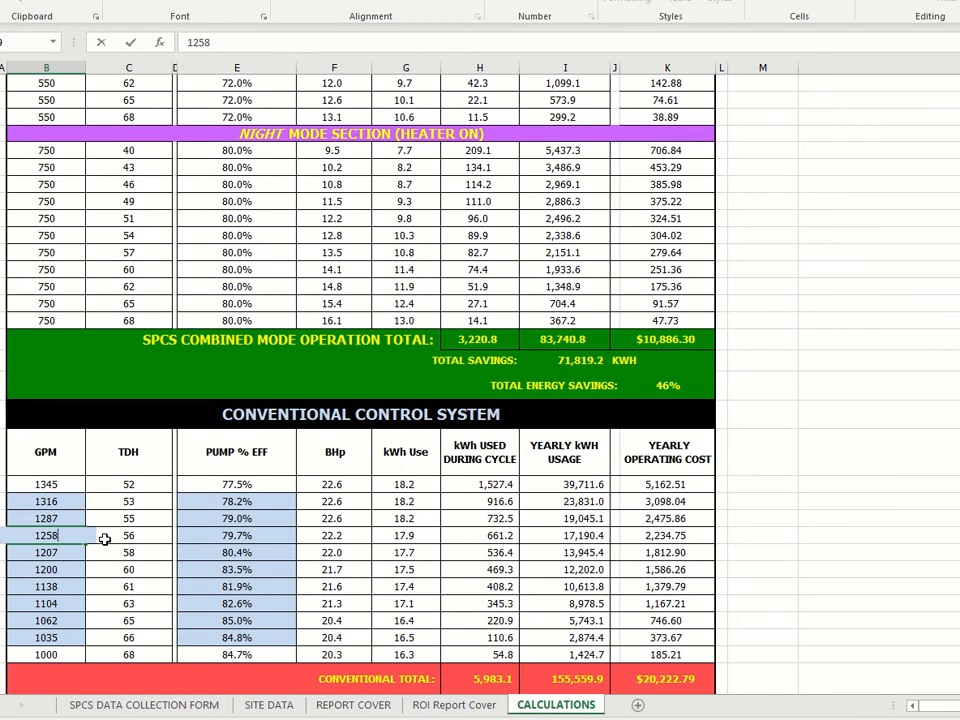
pyautogui.press('Return')
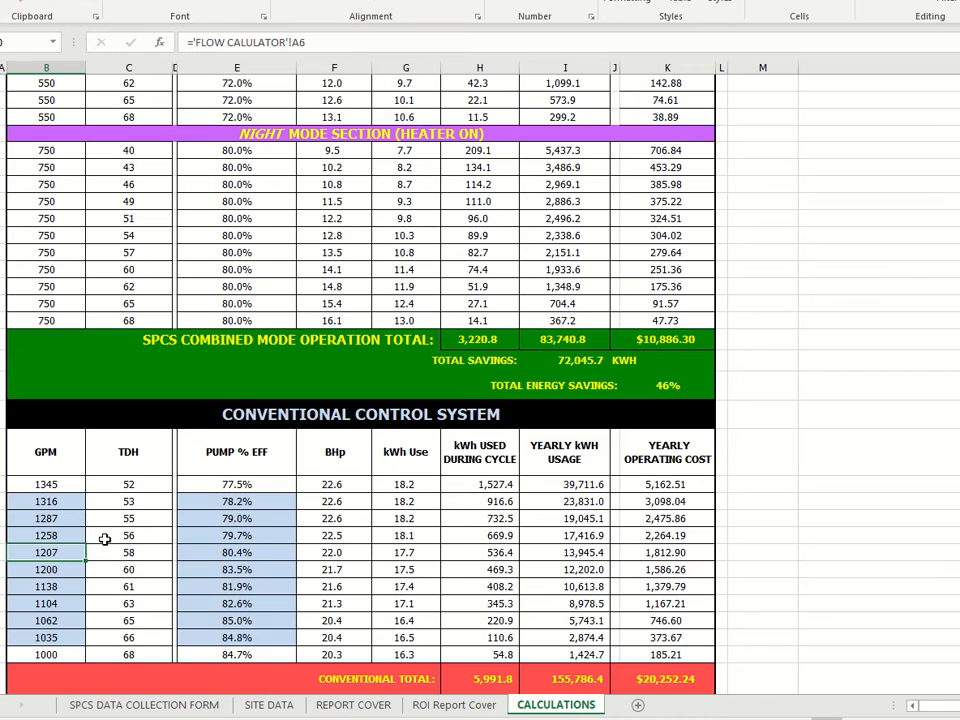
pyautogui.write('1258')
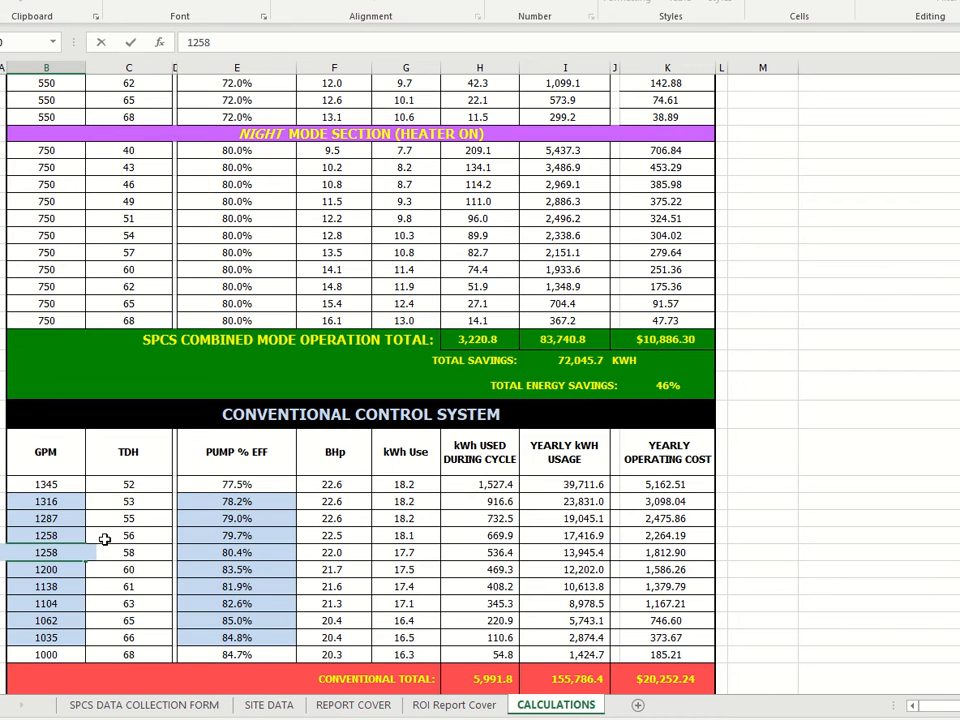
pyautogui.press('Return')
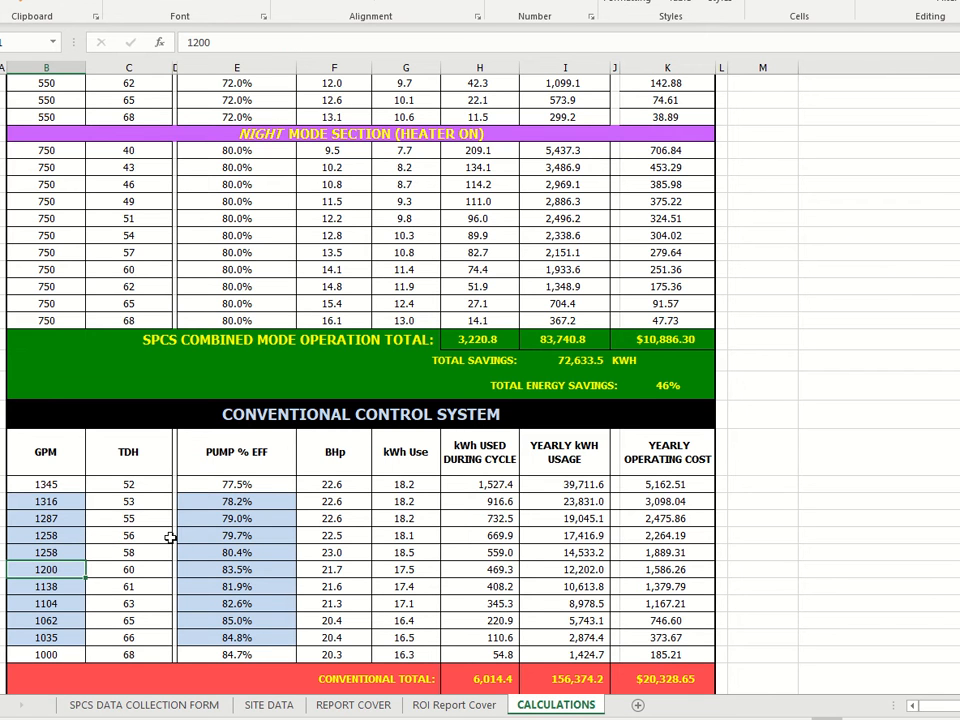
# Set the pump efficiencies of the conventional rows from 1316 GPM down to the second 1258 GPM row to 78.7%, 79.9%, 81.1% and 82.3%.
pyautogui.click(242, 501)
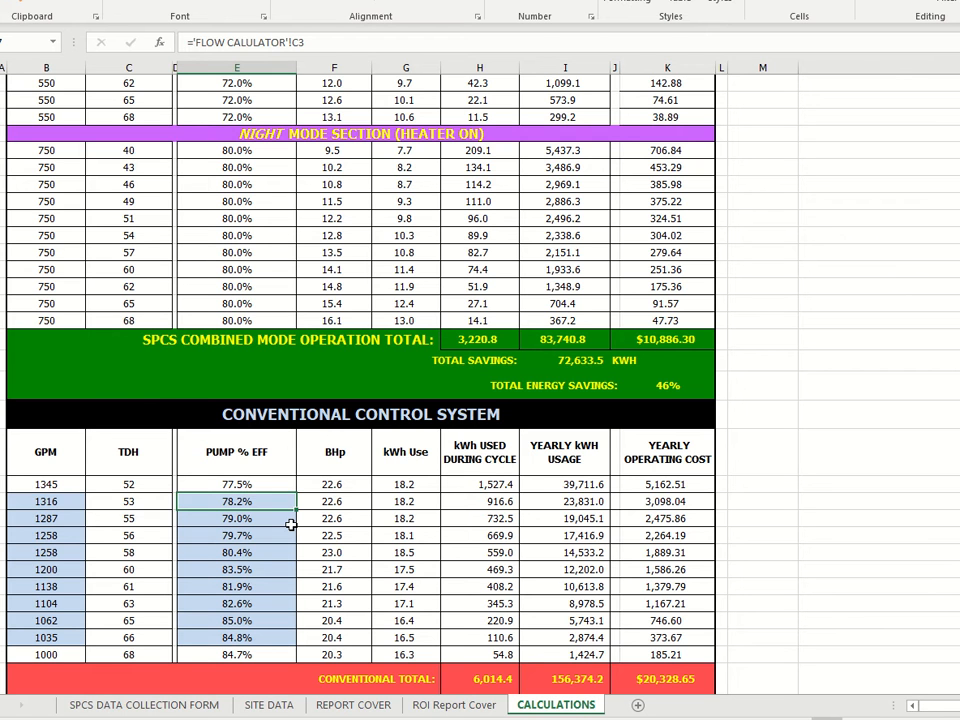
pyautogui.write('78.7')
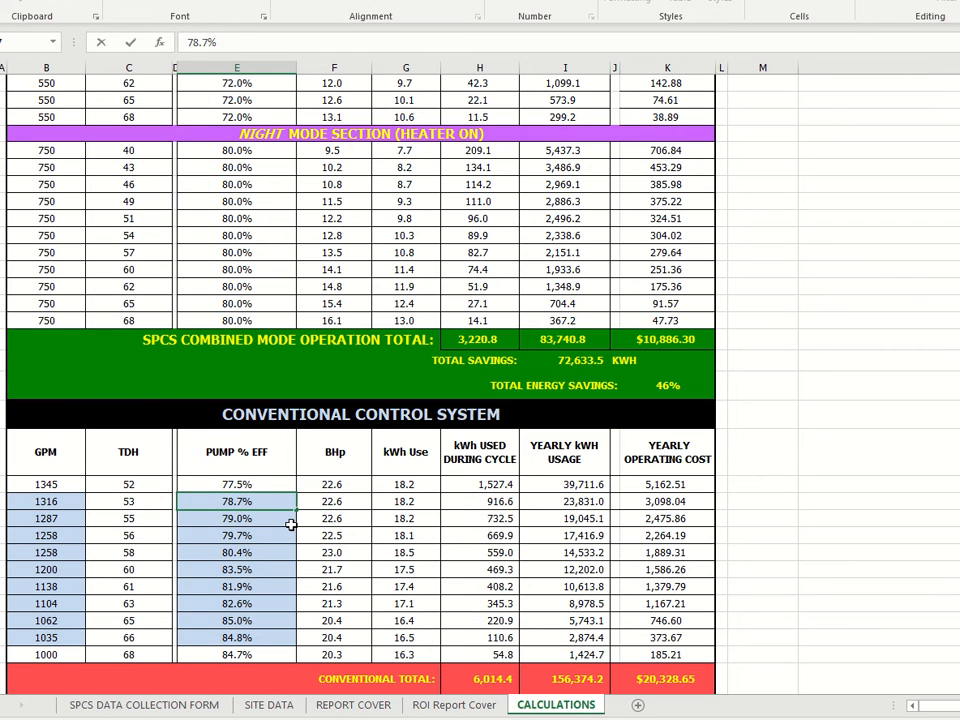
pyautogui.press('Return')
pyautogui.write('79.9')
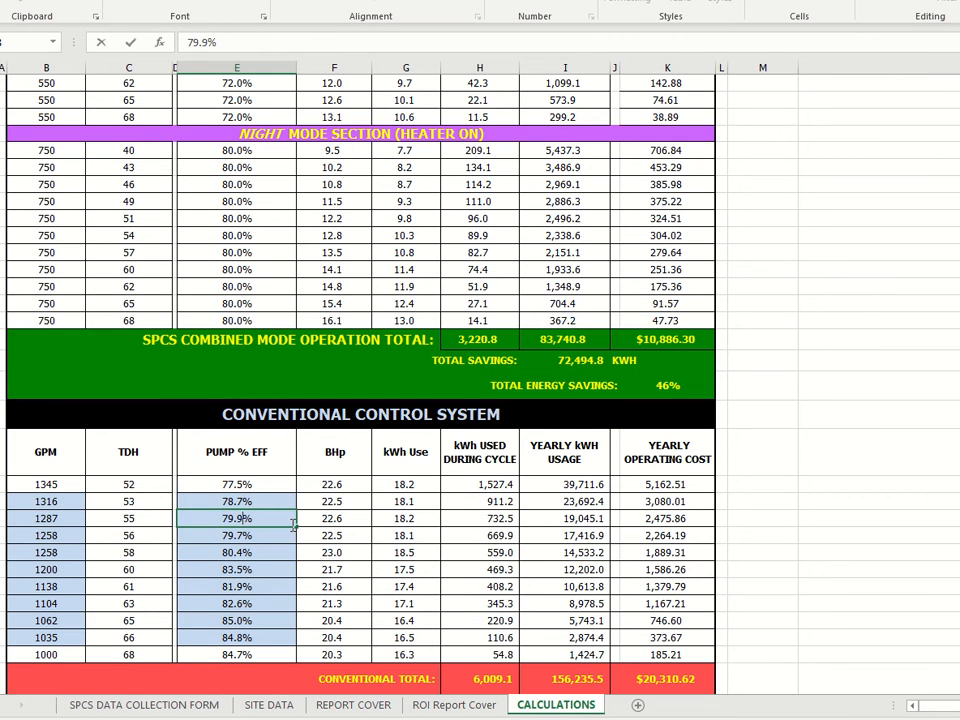
pyautogui.press('Return')
pyautogui.write('81.1')
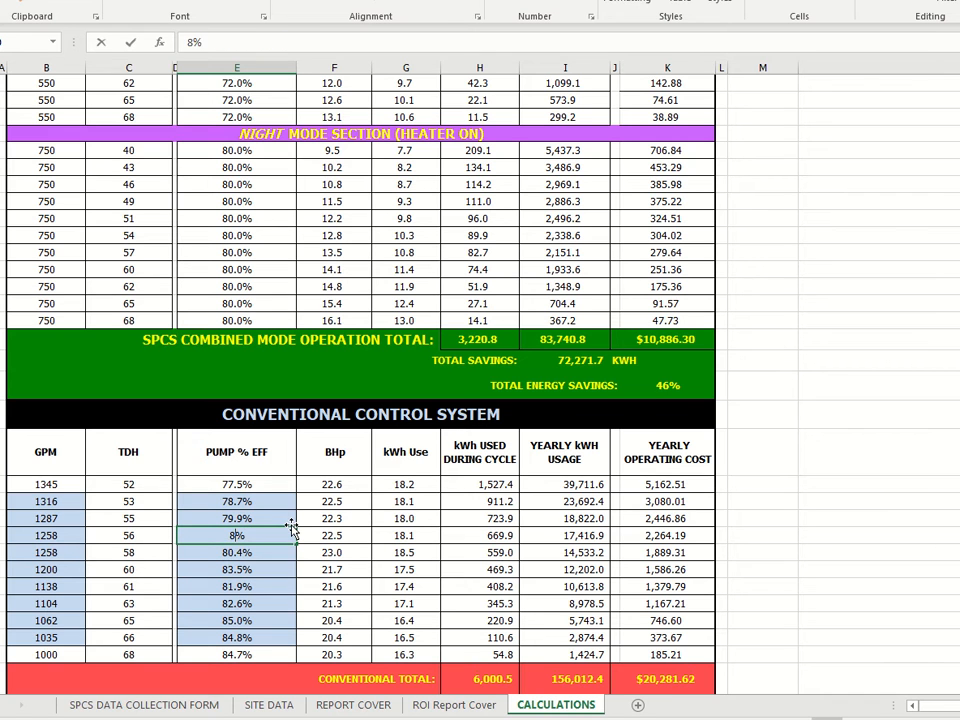
pyautogui.press('Return')
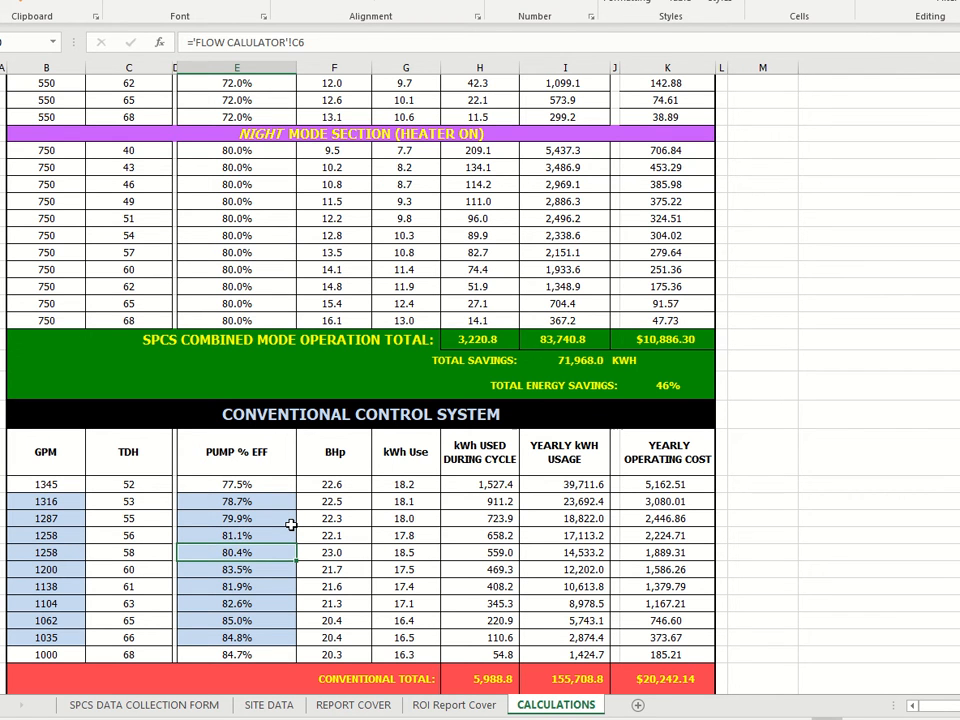
pyautogui.write('82.3')
pyautogui.press('Return')
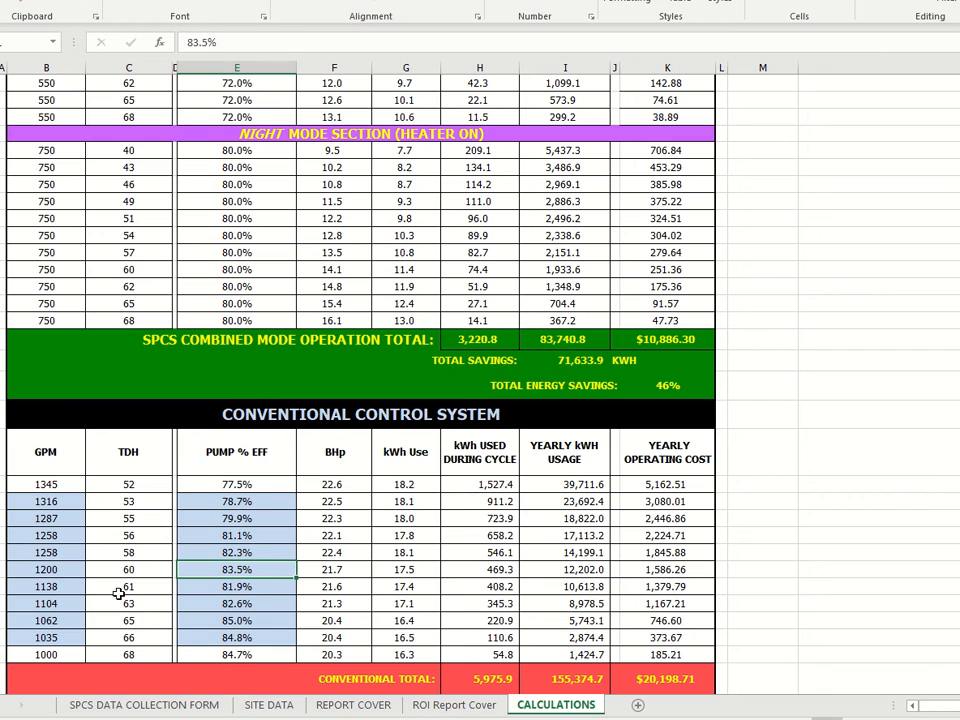
# Set the two conventional GPM values between the 1200 and 1062 rows to 1154 and 1108.
pyautogui.click(58, 585)
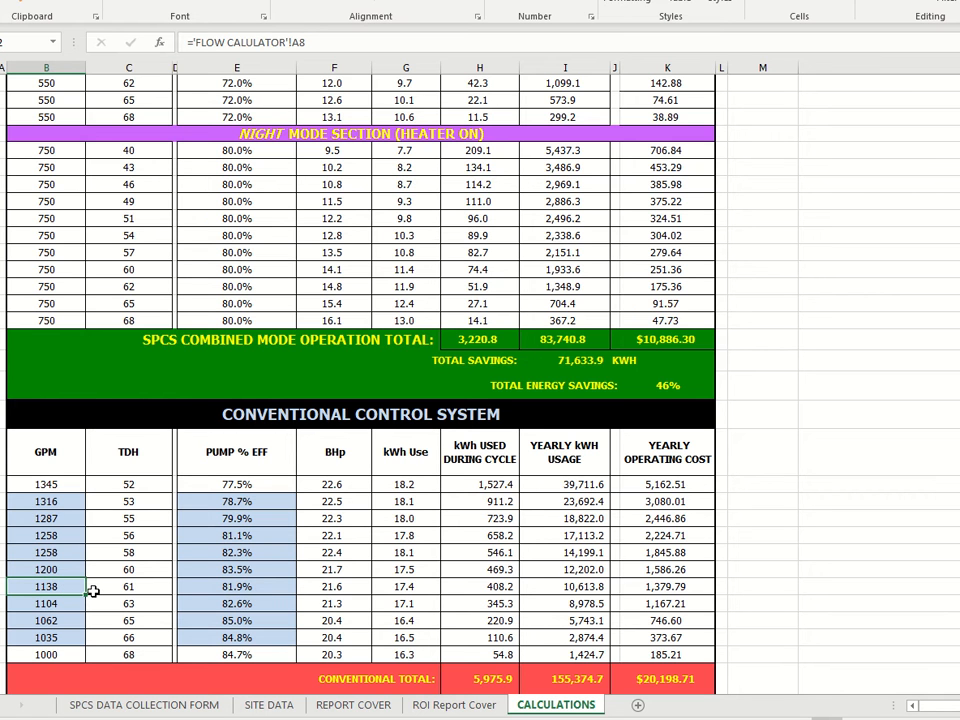
pyautogui.write('1154')
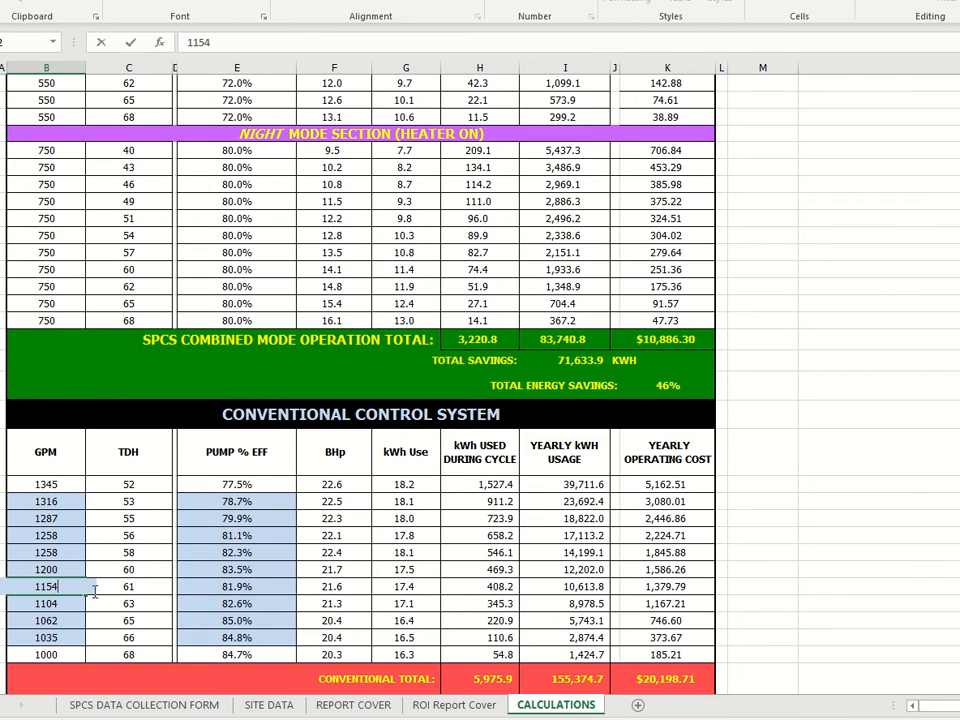
pyautogui.press('Return')
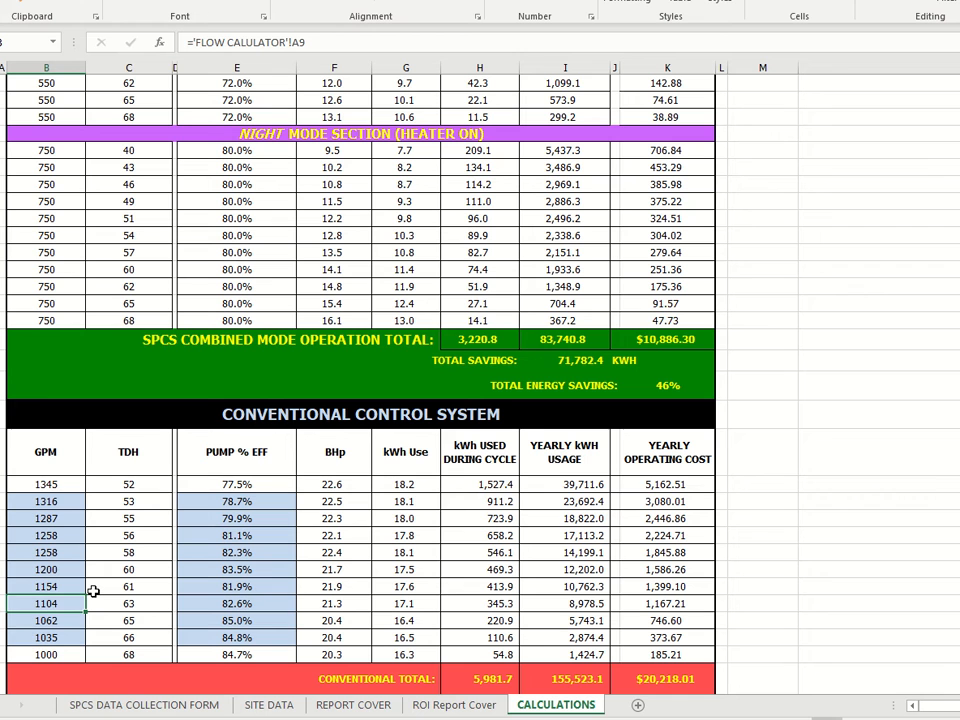
pyautogui.write('1108')
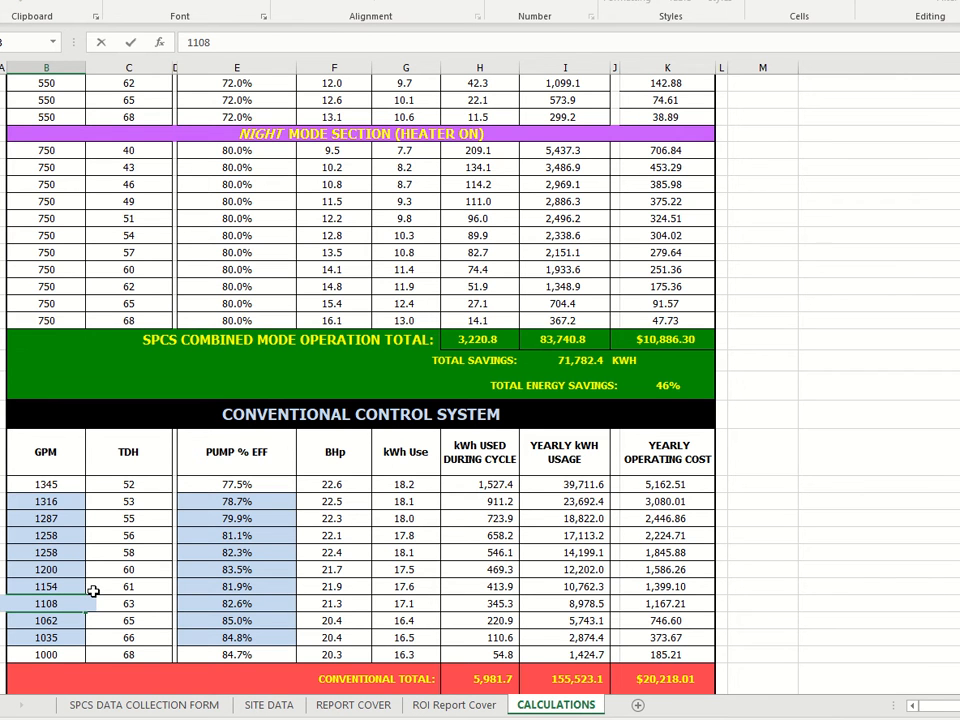
pyautogui.press('Return')
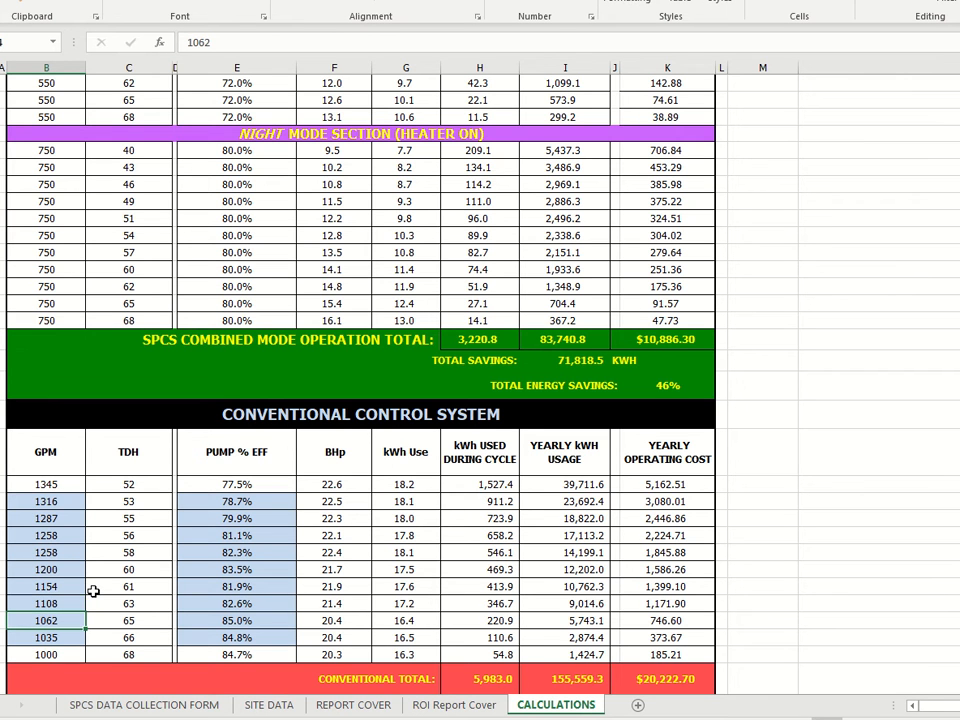
# Set the pump efficiency to 84% for the 1154 GPM row and 84.5% for the 1108 GPM row.
pyautogui.click(246, 588)
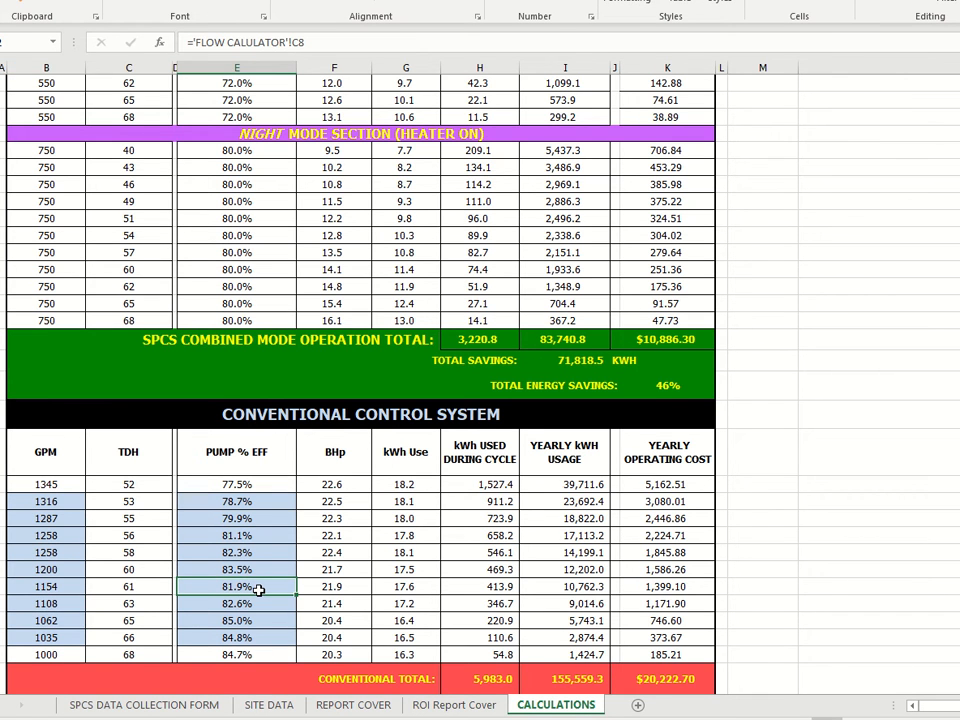
pyautogui.write('84')
pyautogui.press('Return')
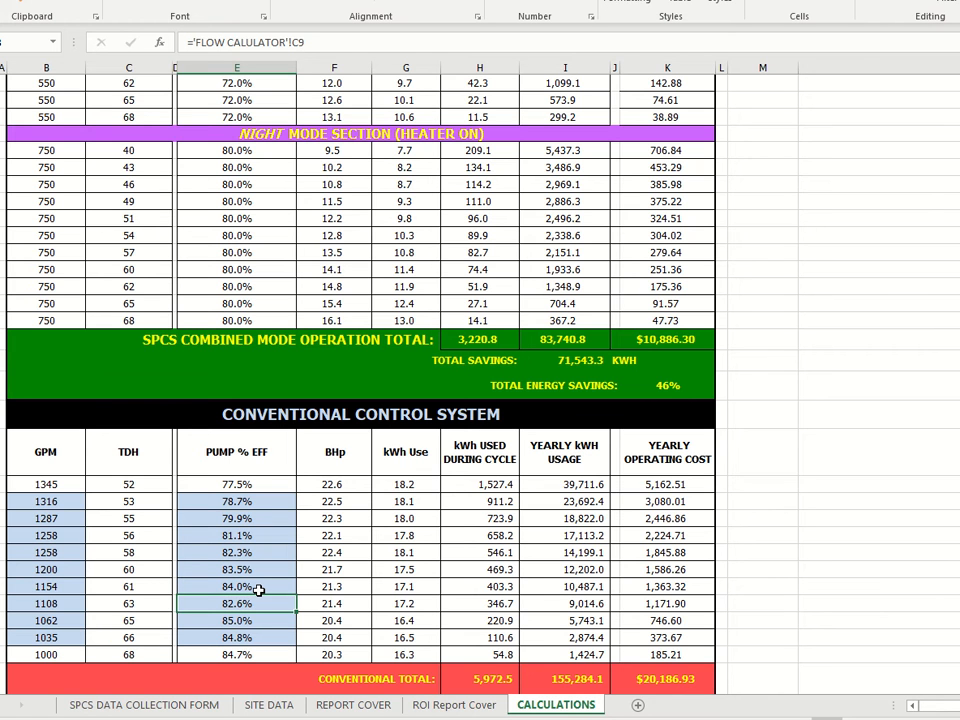
pyautogui.write('84.5')
pyautogui.press('Return')
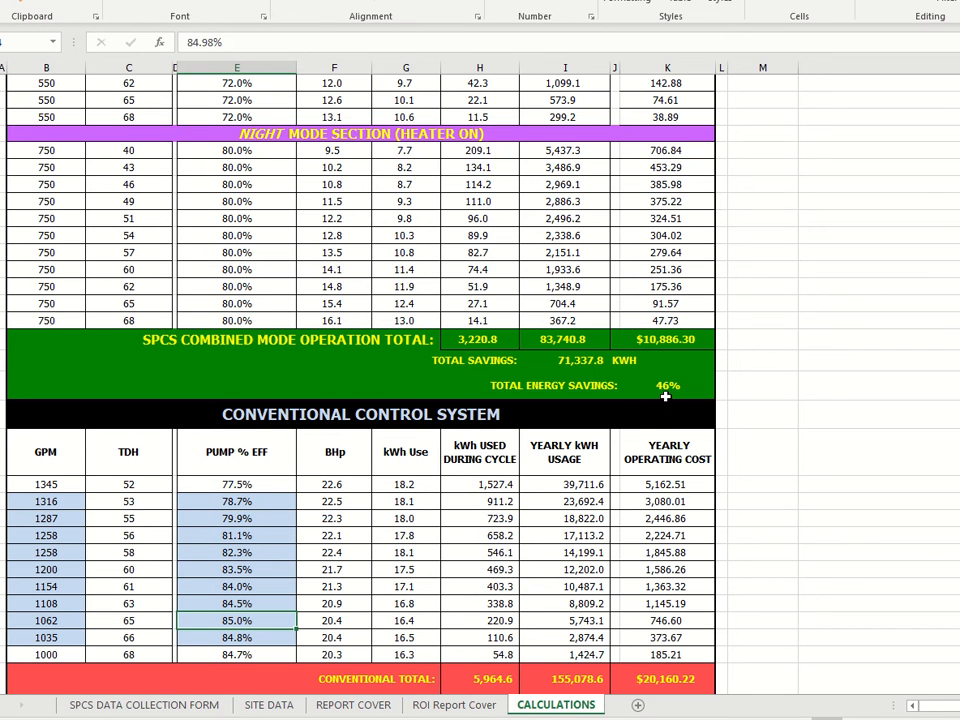
# Review the conventional total and the energy profile summary at the beginning of the CALCULATIONS sheet.
pyautogui.scroll(-1, 693, 560)
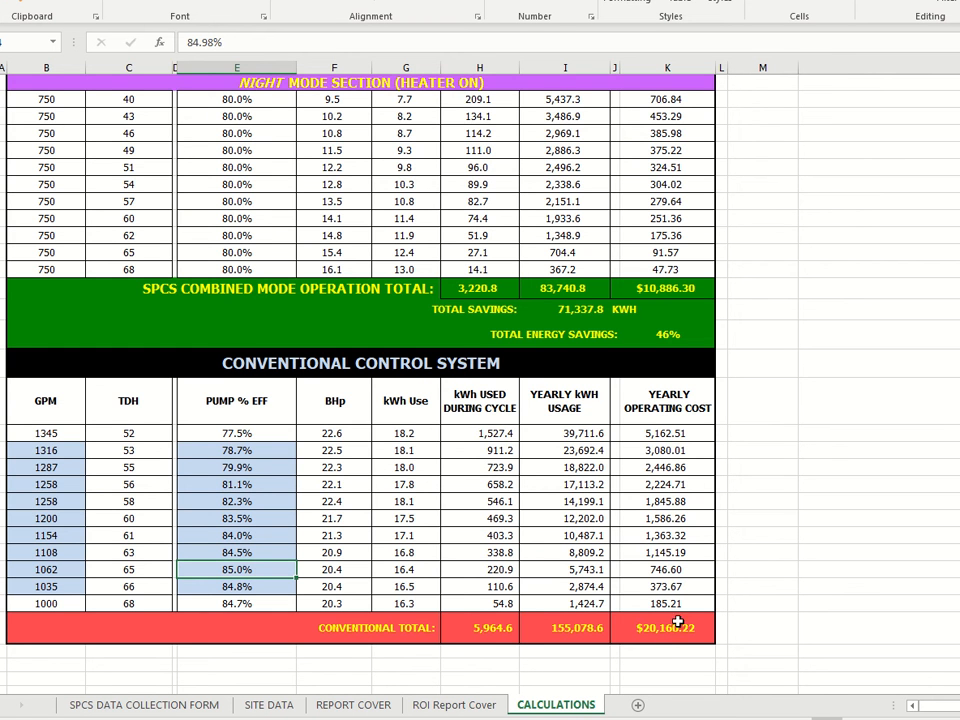
pyautogui.scroll(15, 690, 604)
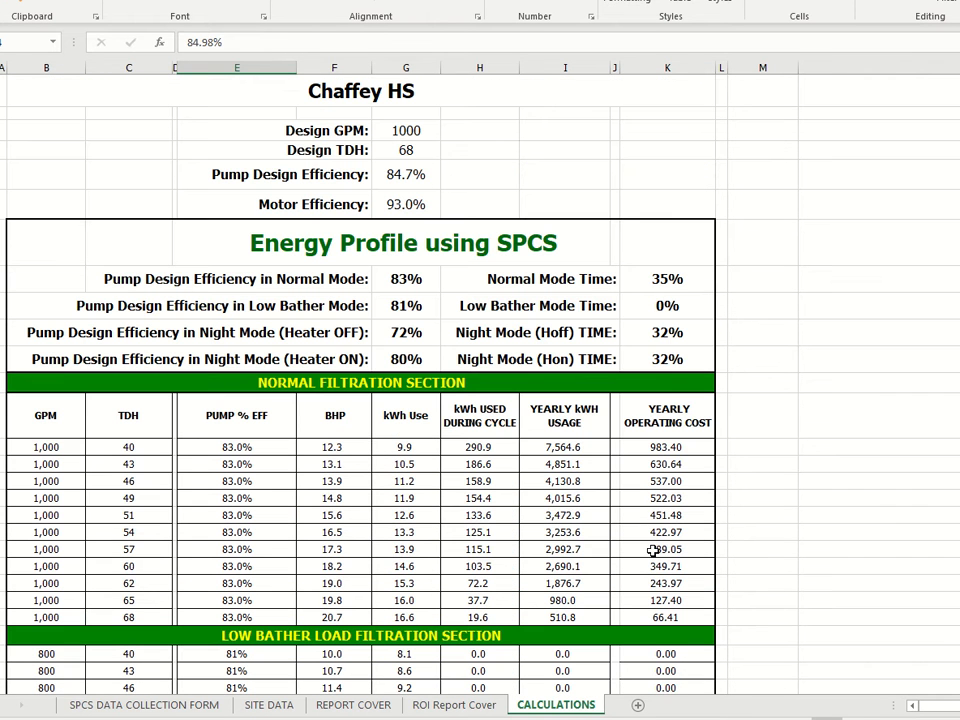